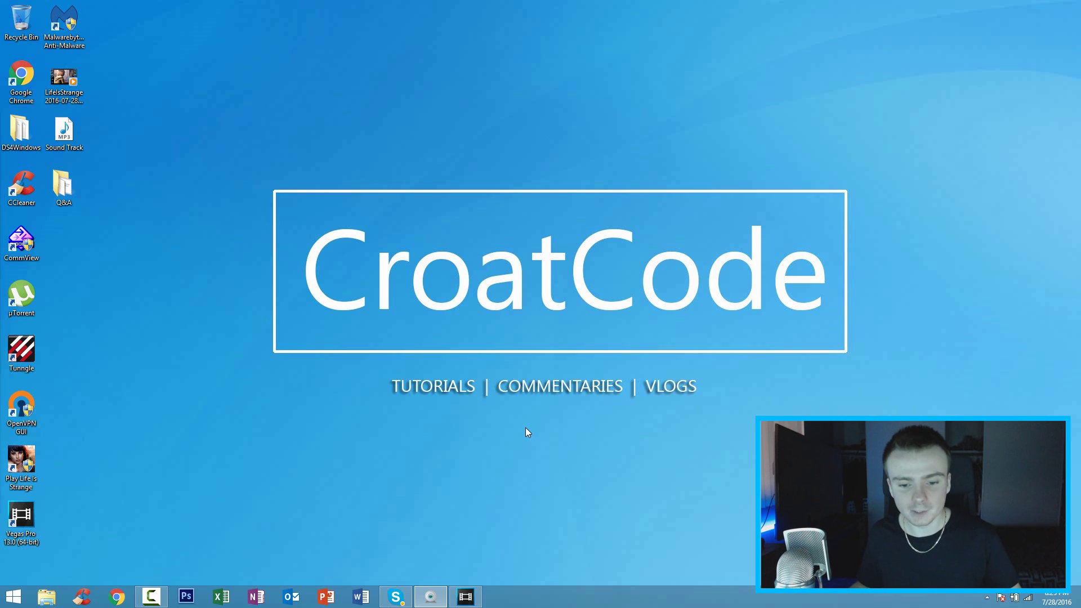
# Step: Restore the Vegas Pro 13.0 window from the taskbar
pyautogui.click(465, 597)
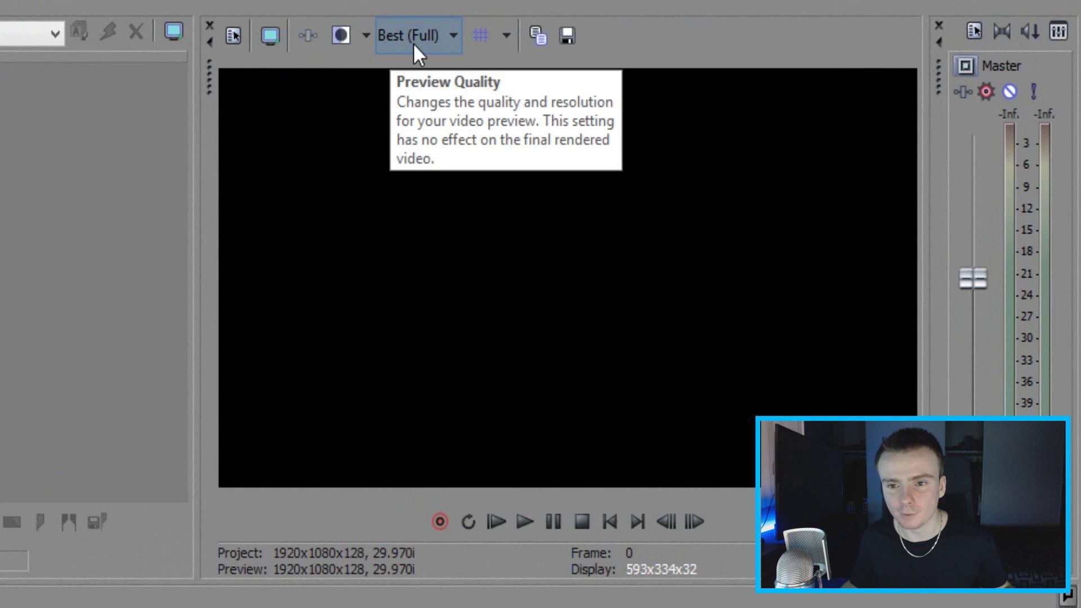
pyautogui.click(453, 35)
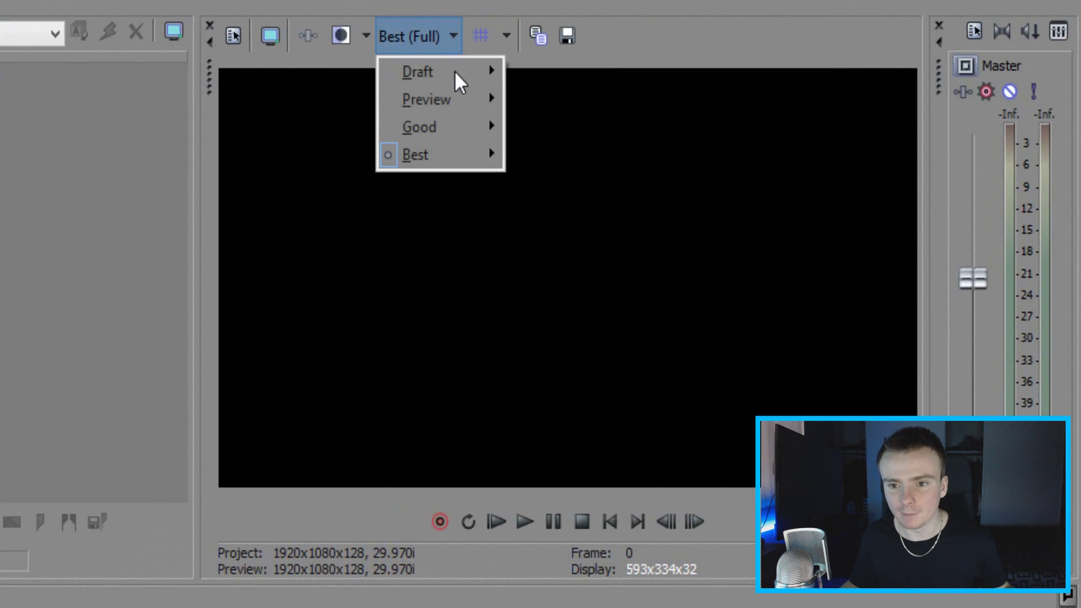
pyautogui.moveTo(469, 150)
pyautogui.click(527, 184)
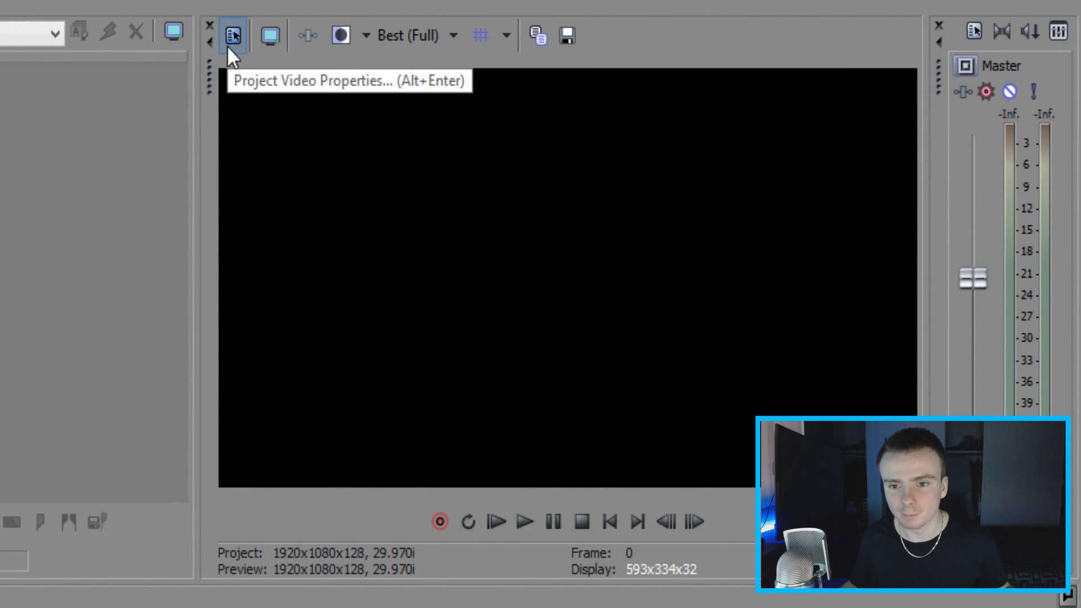
pyautogui.click(448, 7)
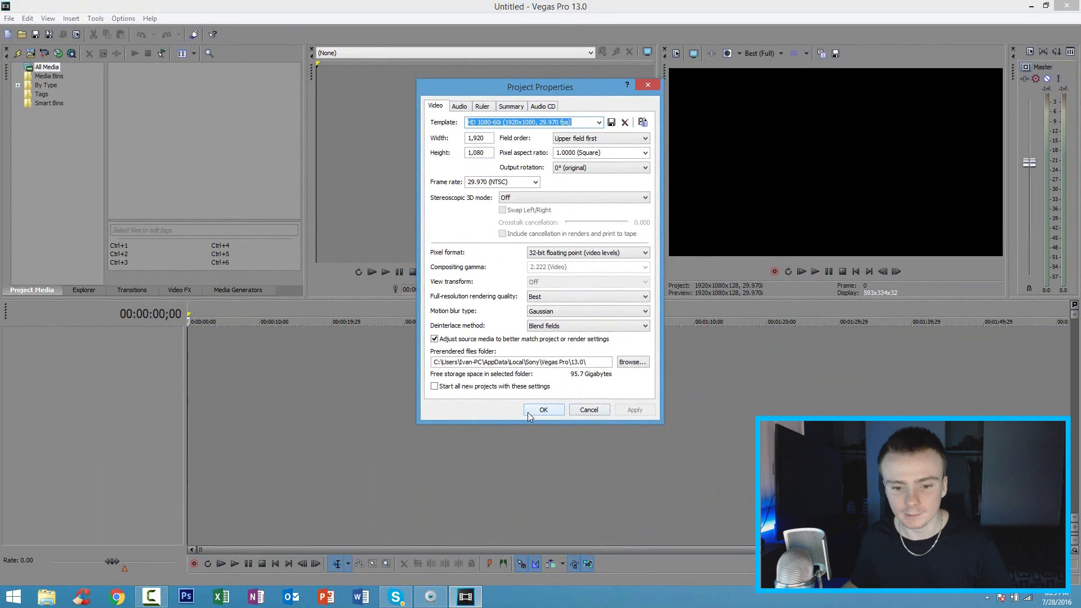
pyautogui.click(492, 536)
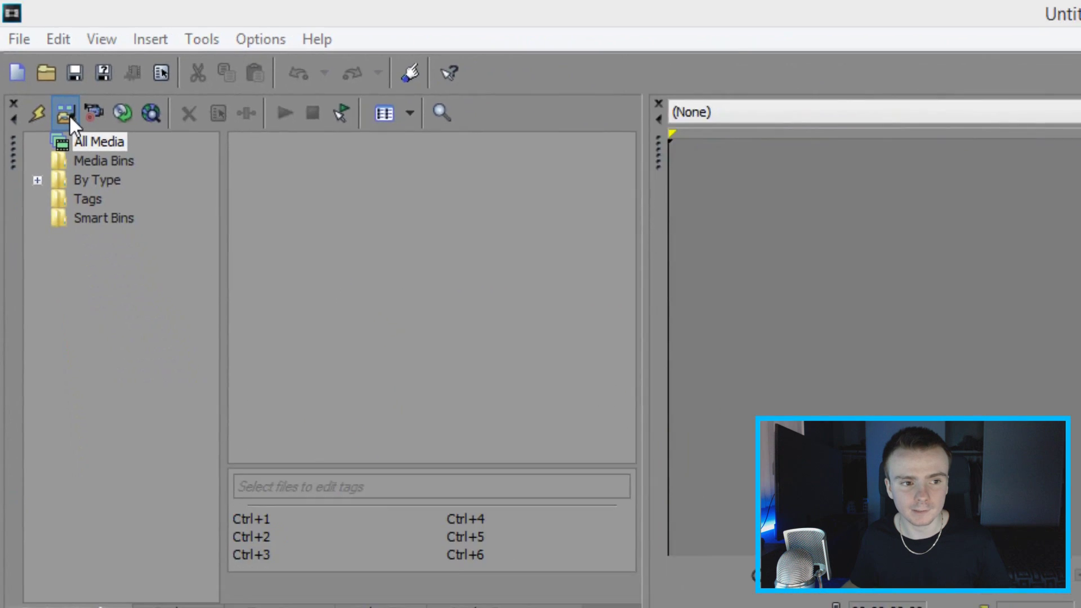
pyautogui.click(142, 247)
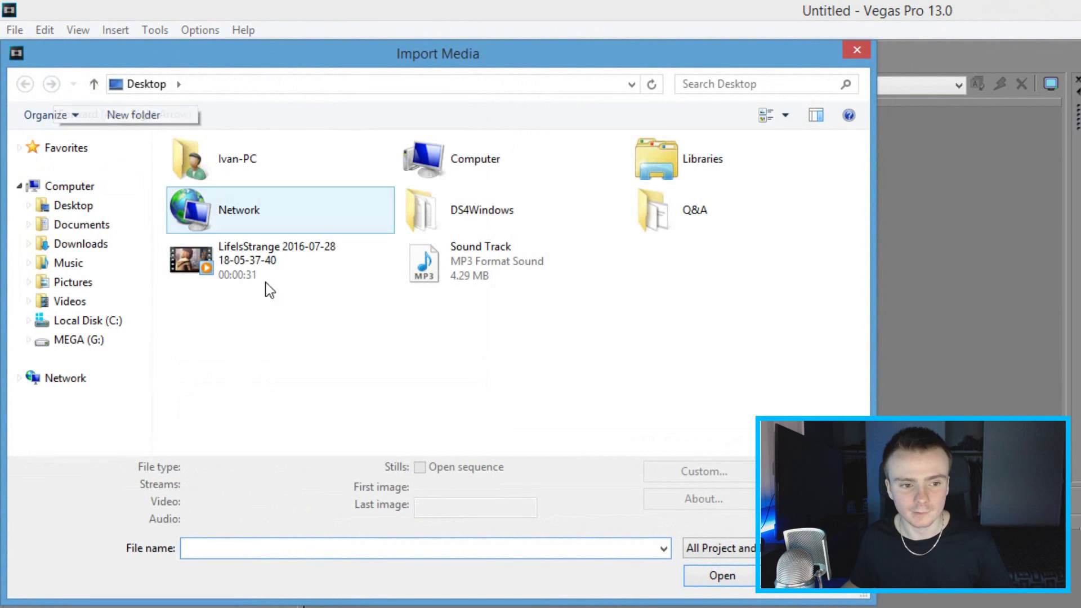
pyautogui.click(279, 259)
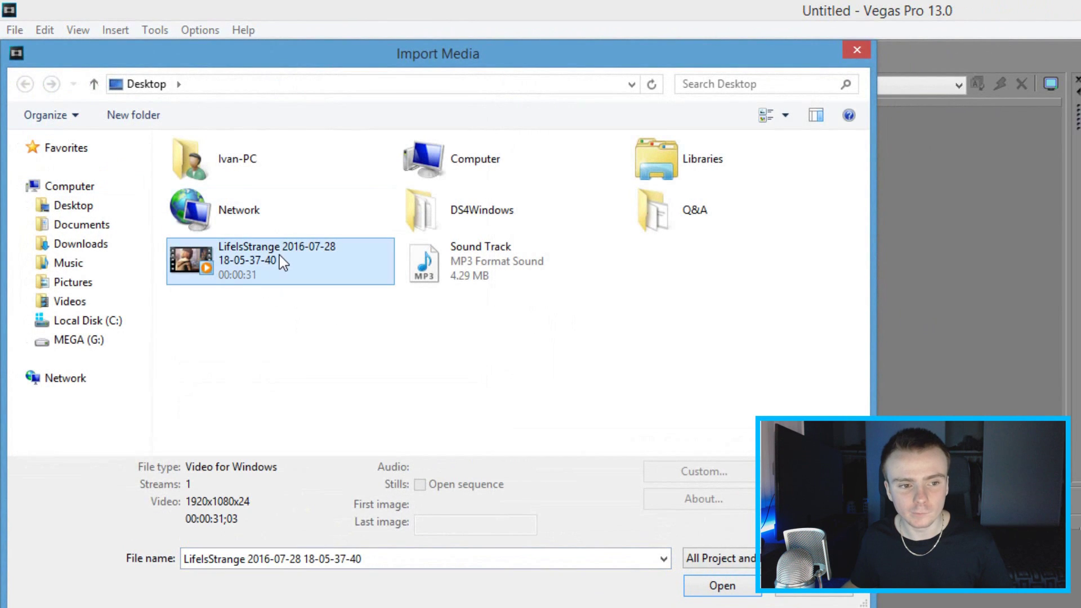
pyautogui.doubleClick(253, 258)
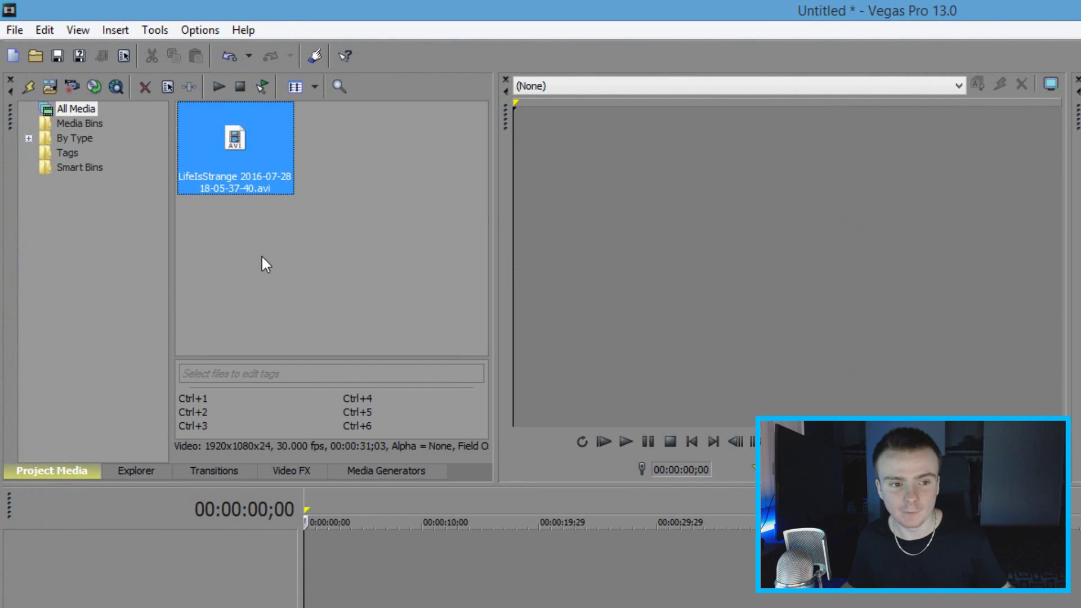
pyautogui.click(356, 248)
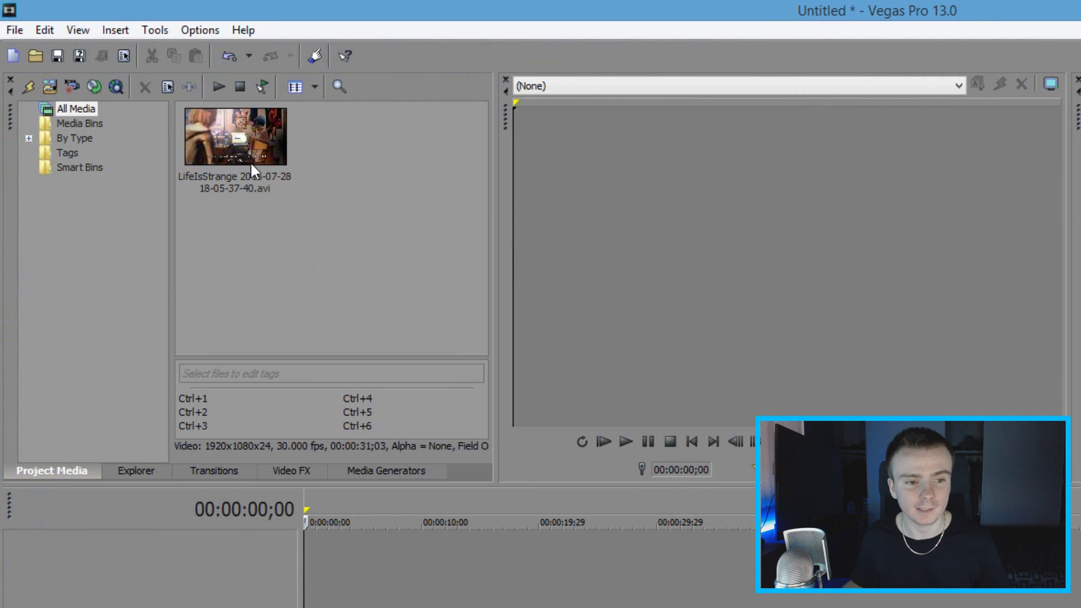
# Step: Place the clip at the start of the timeline and set the playhead to 00:00:05;20
pyautogui.moveTo(244, 151); pyautogui.dragTo(292, 378)
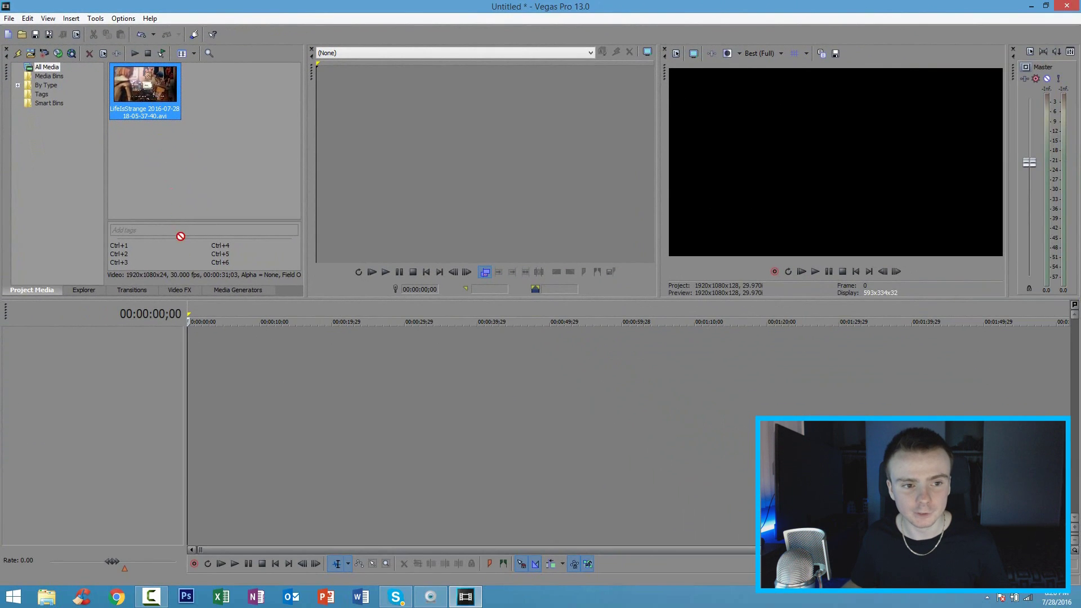
pyautogui.moveTo(180, 236); pyautogui.dragTo(191, 364)
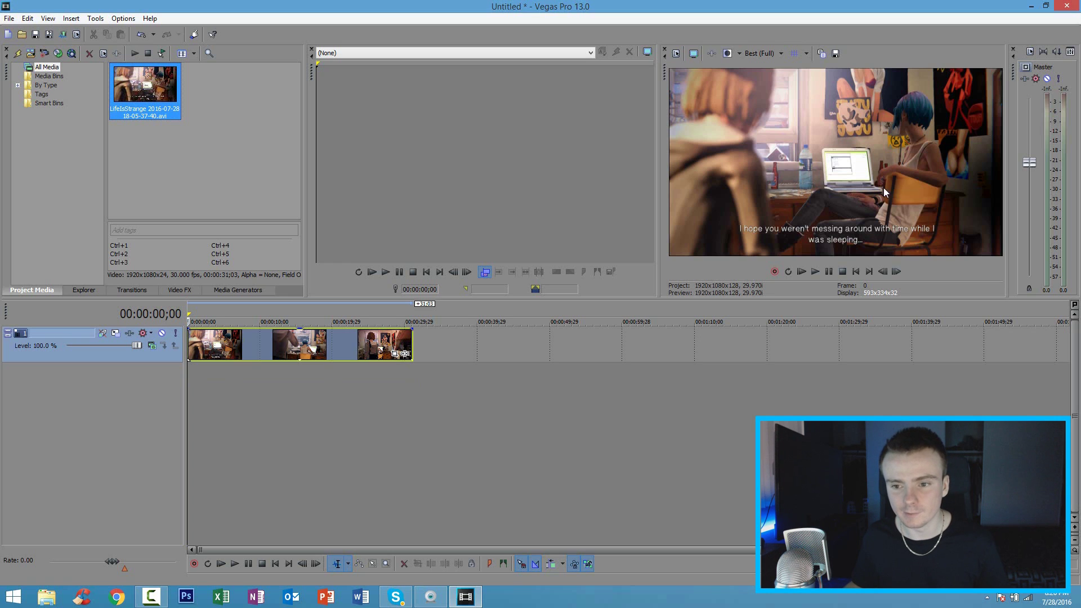
pyautogui.click(229, 340)
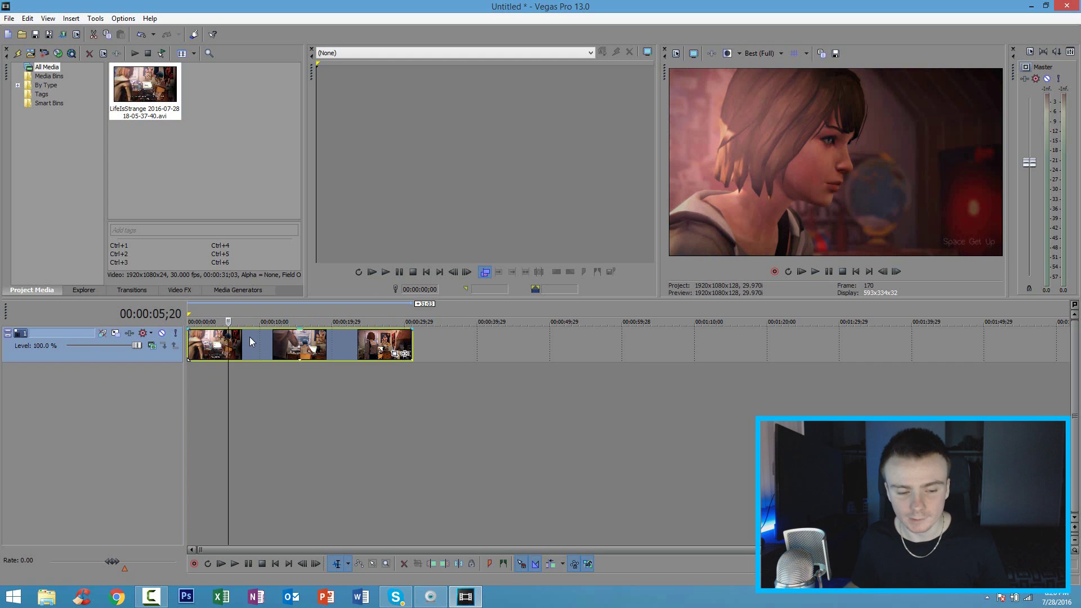
# Step: In the clip's Properties, untick Maintain aspect ratio, choose Disable resample, and confirm
pyautogui.rightClick(250, 338)
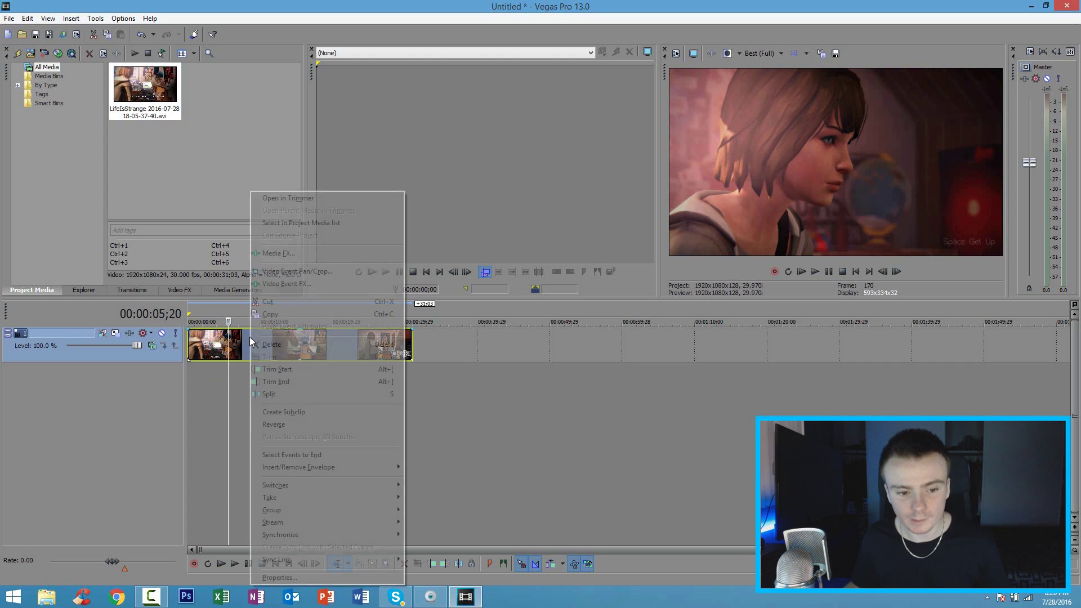
pyautogui.click(280, 577)
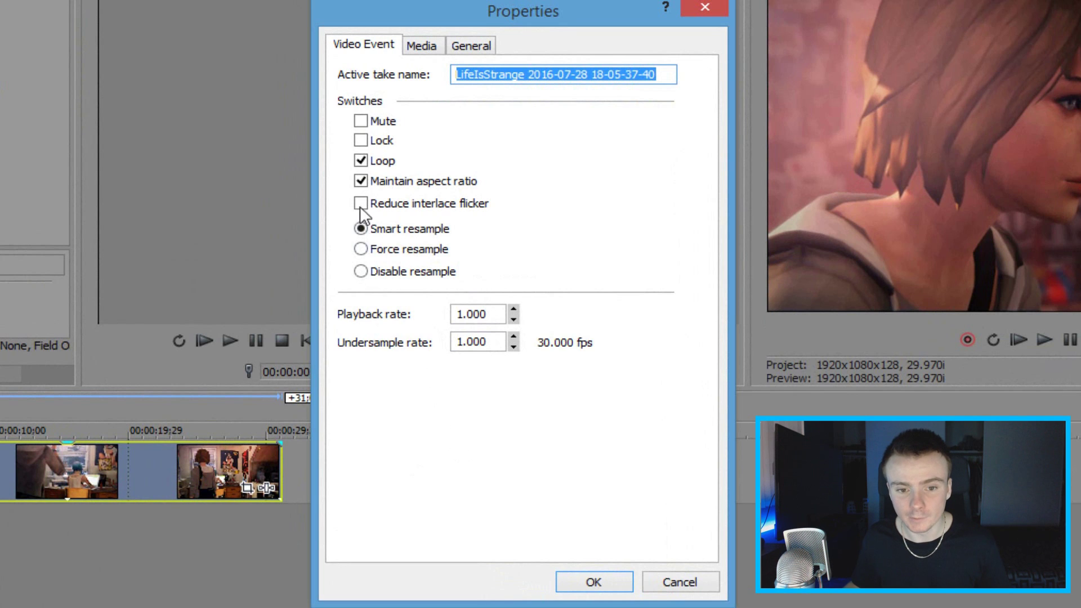
pyautogui.click(360, 181)
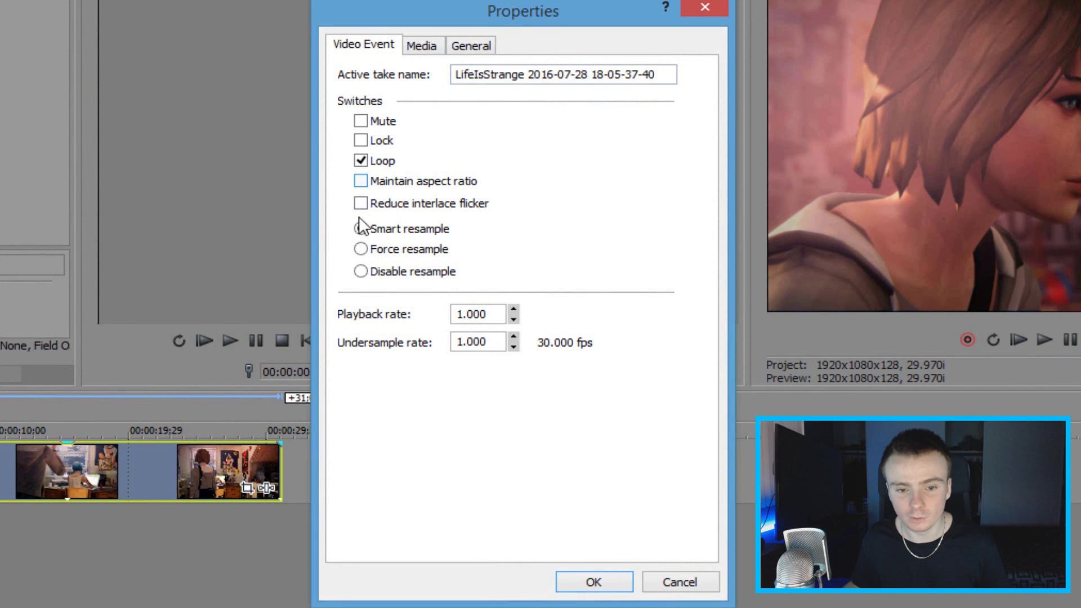
pyautogui.click(360, 272)
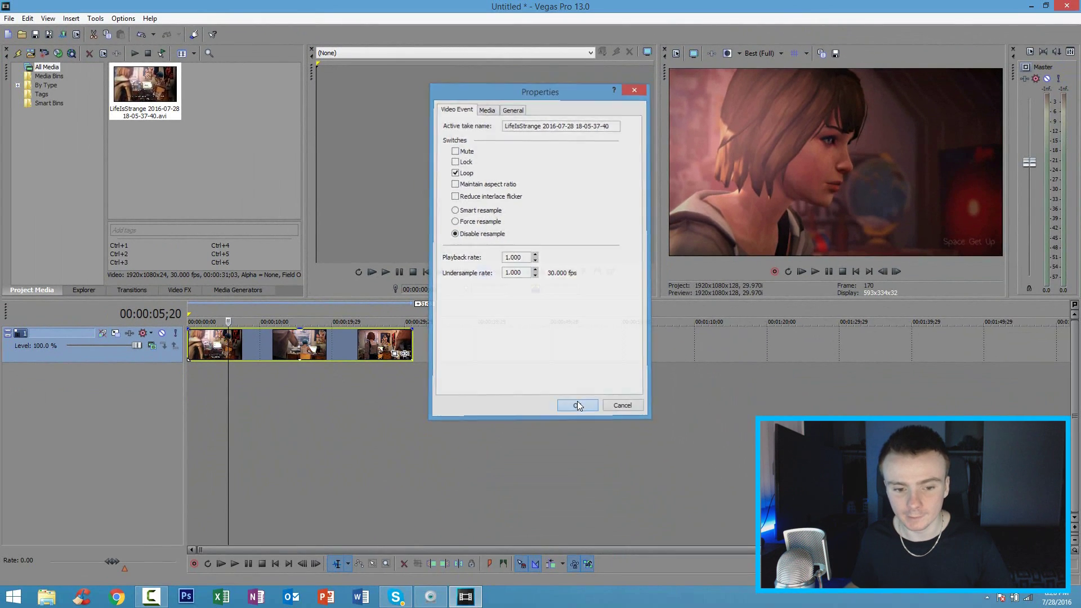
pyautogui.click(594, 582)
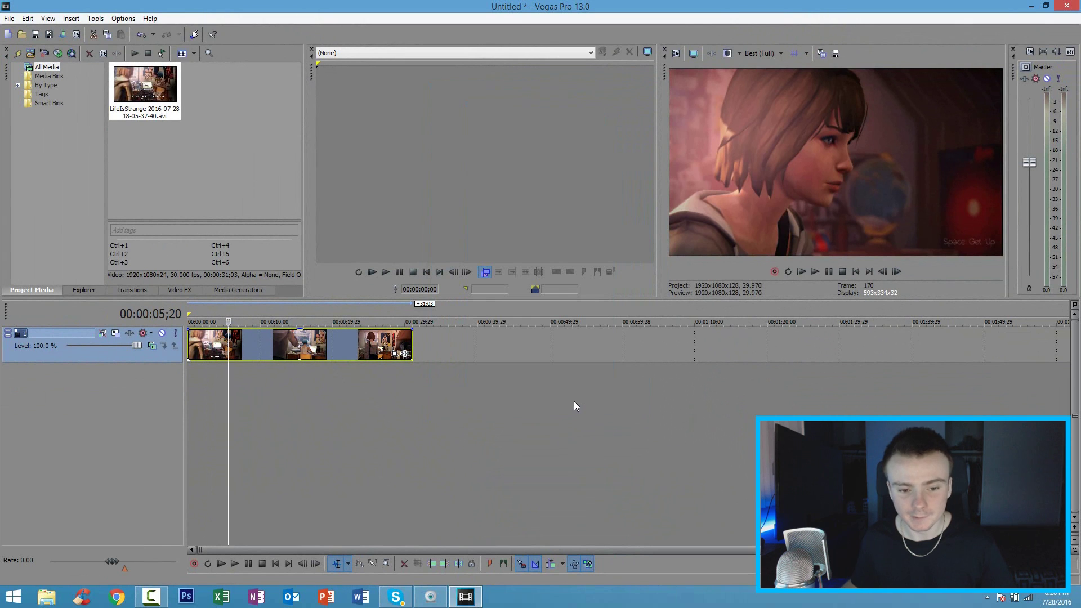
# Step: Scrub the playhead across the clip, settling at 00:00:08;07
pyautogui.click(254, 347)
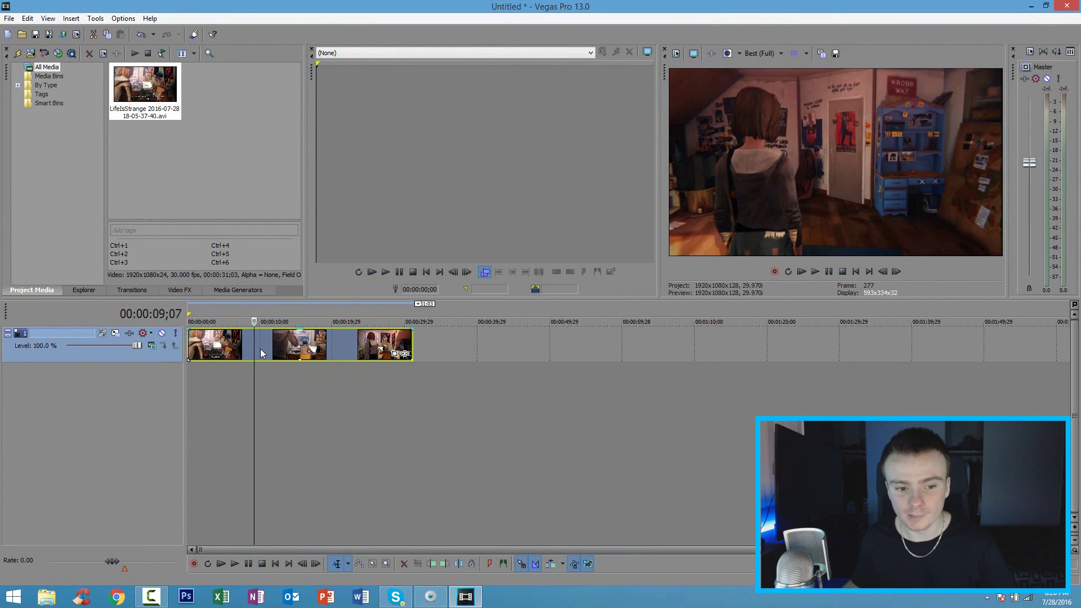
pyautogui.click(268, 348)
pyautogui.click(259, 344)
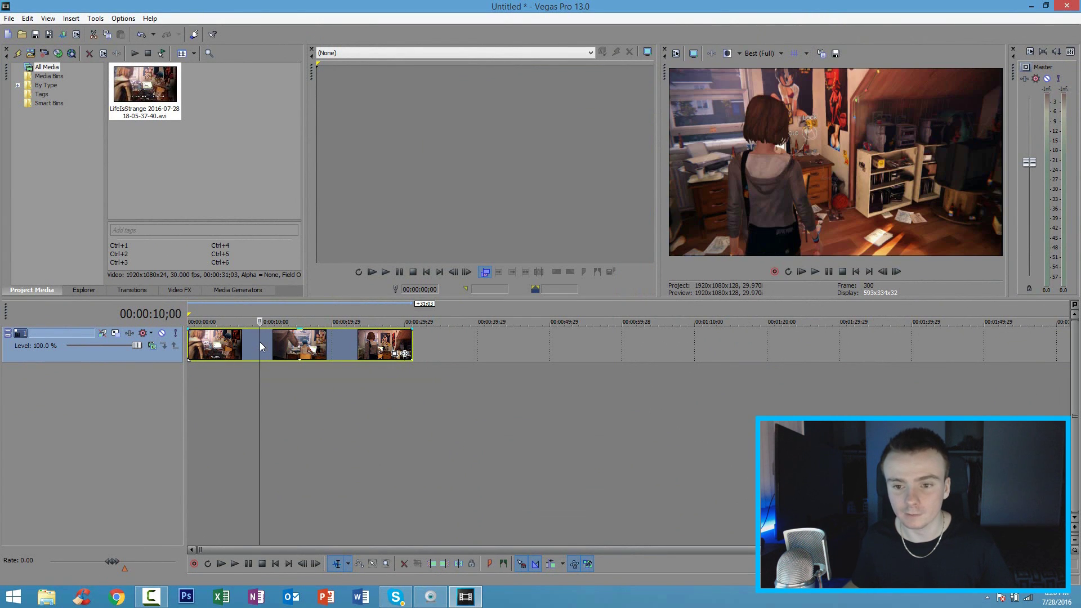
pyautogui.click(212, 343)
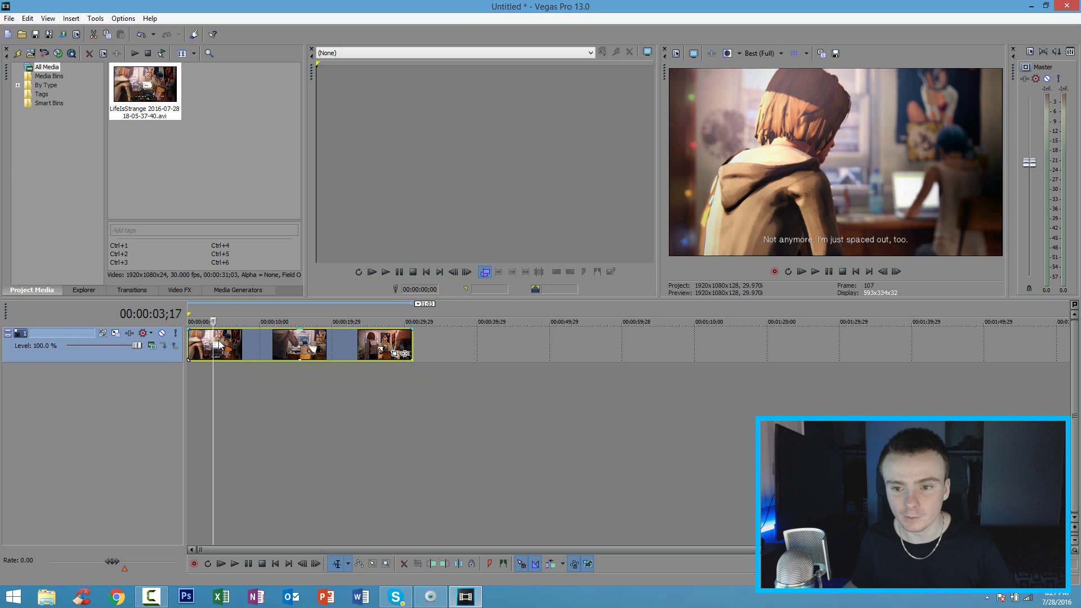
pyautogui.click(230, 343)
pyautogui.click(247, 340)
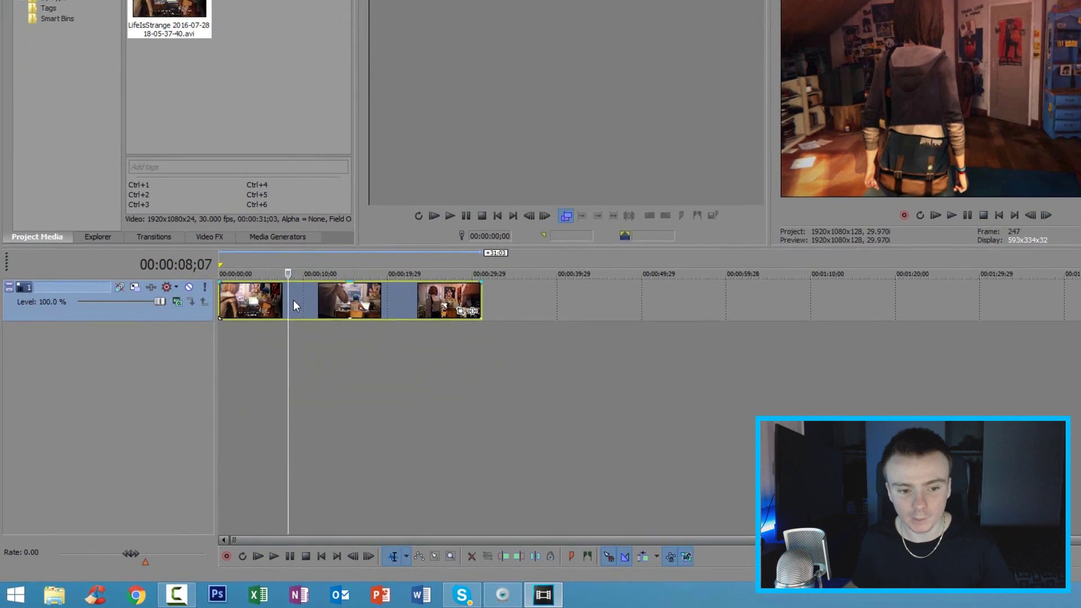
# Step: Add the Sony Color Curves event effect to the clip
pyautogui.rightClick(254, 341)
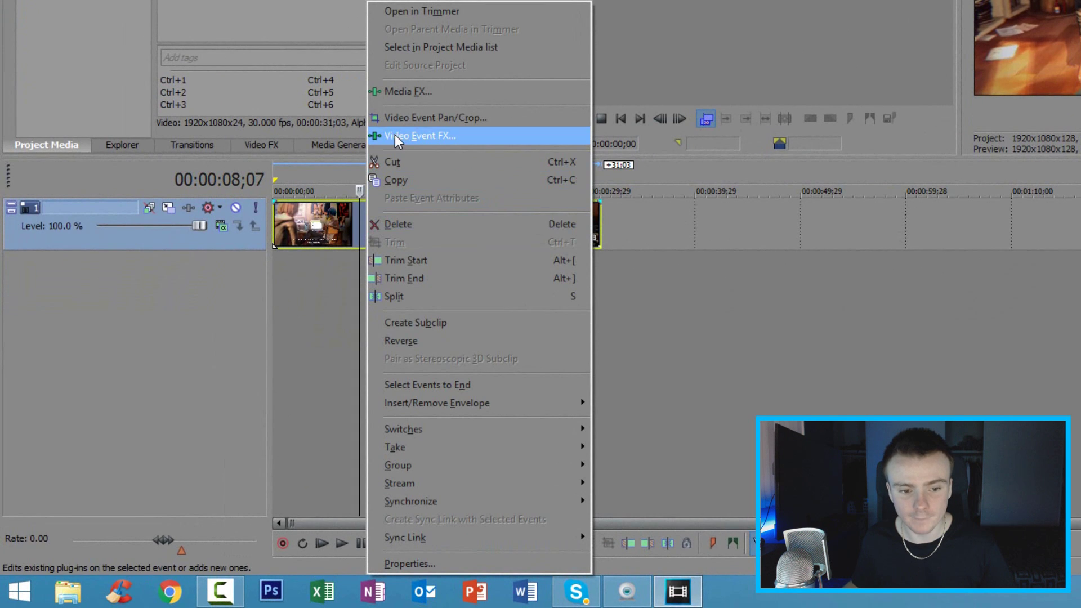
pyautogui.click(403, 135)
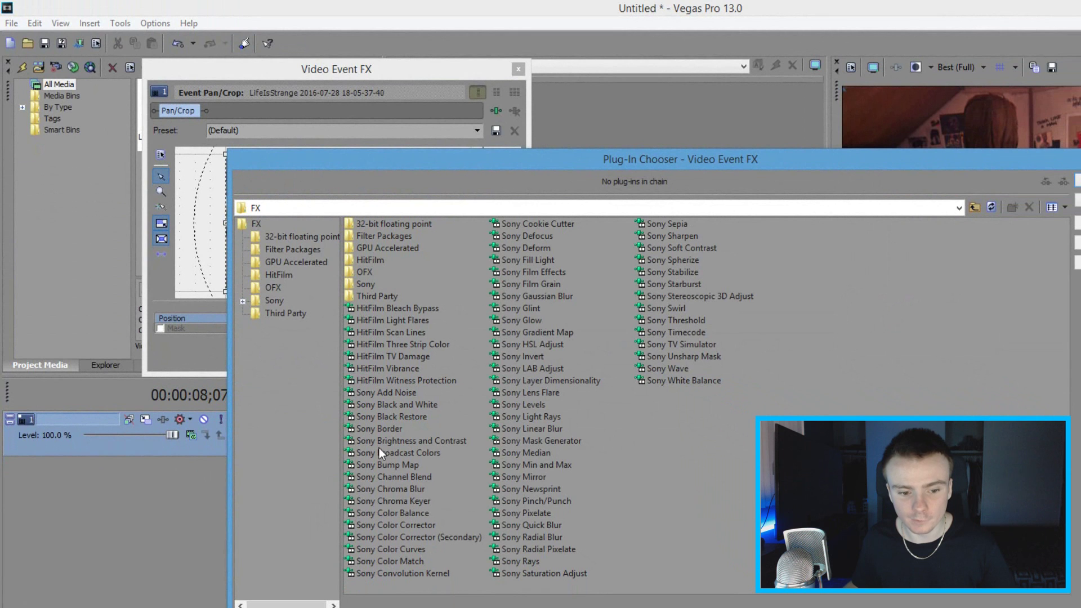
pyautogui.click(396, 549)
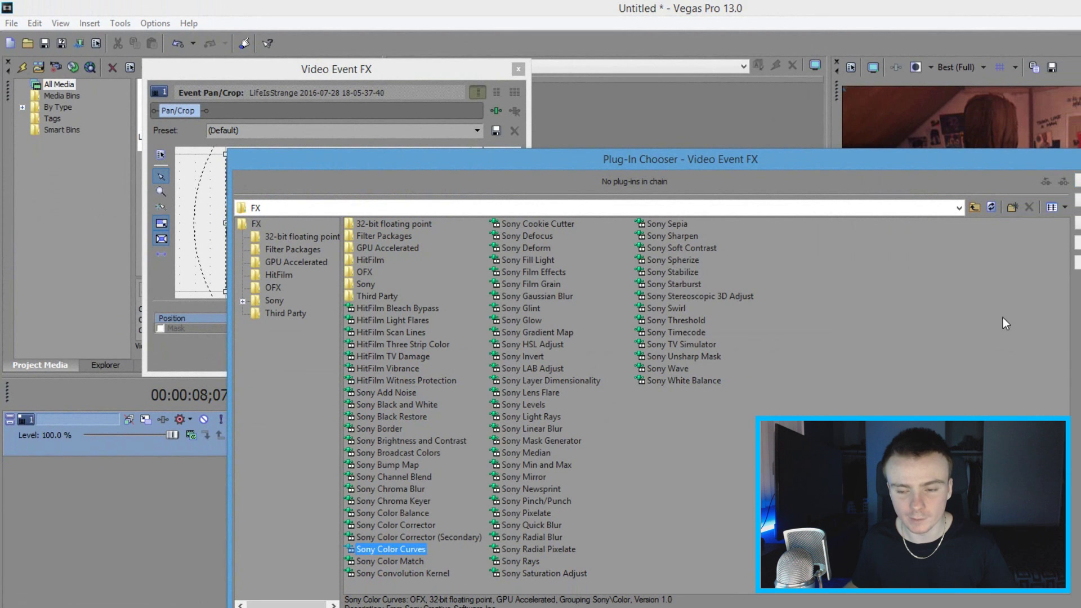
pyautogui.click(1078, 189)
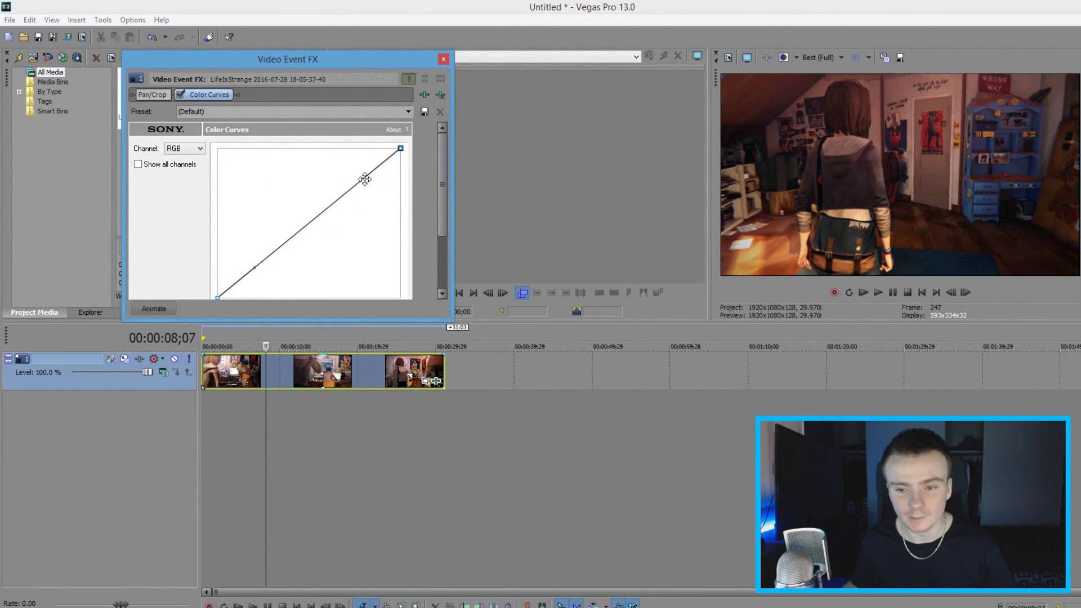
# Step: Raise the upper RGB curve point, nudge the lower one, and close the FX window
pyautogui.moveTo(365, 179); pyautogui.dragTo(344, 147)
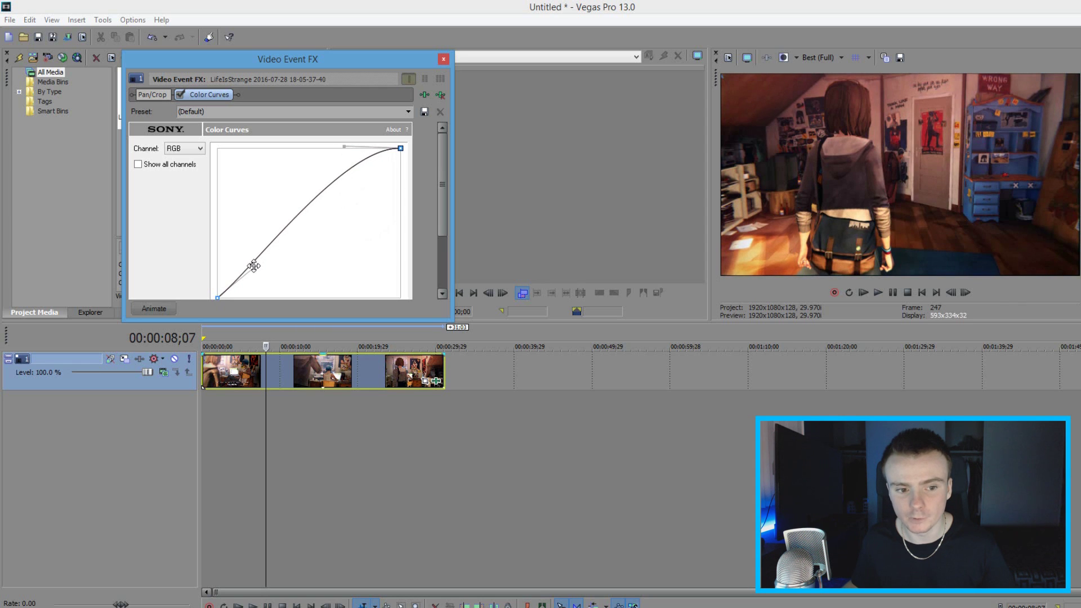
pyautogui.moveTo(253, 266); pyautogui.dragTo(259, 264)
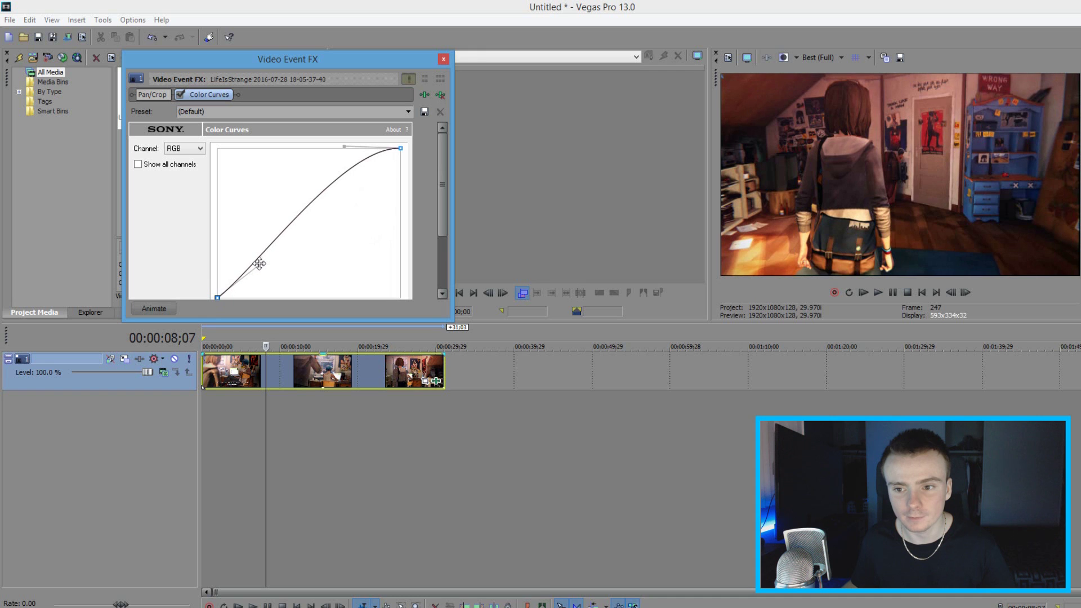
pyautogui.click(436, 58)
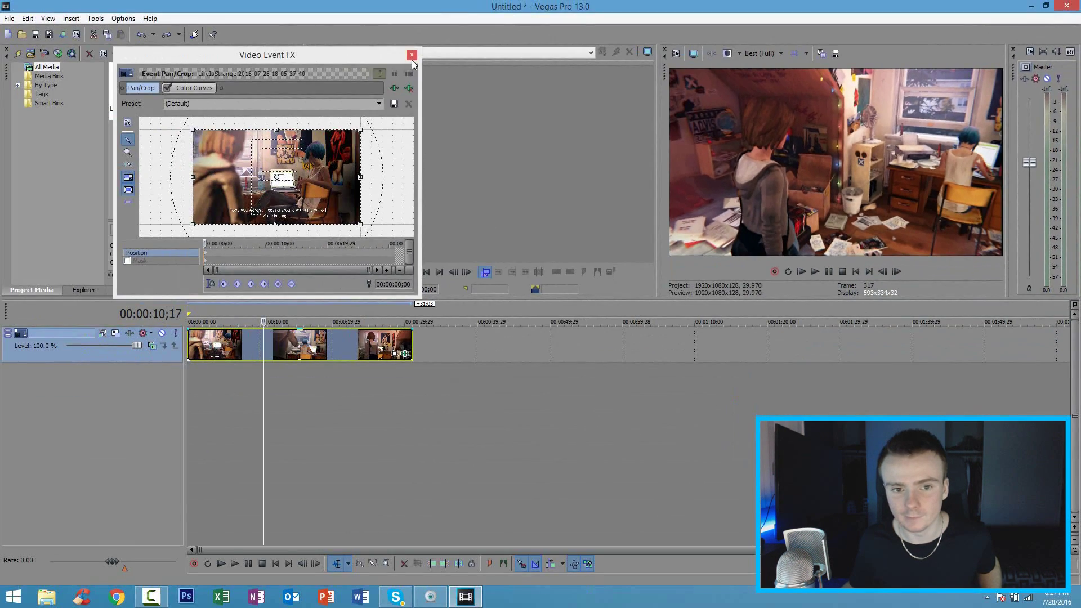
pyautogui.click(410, 53)
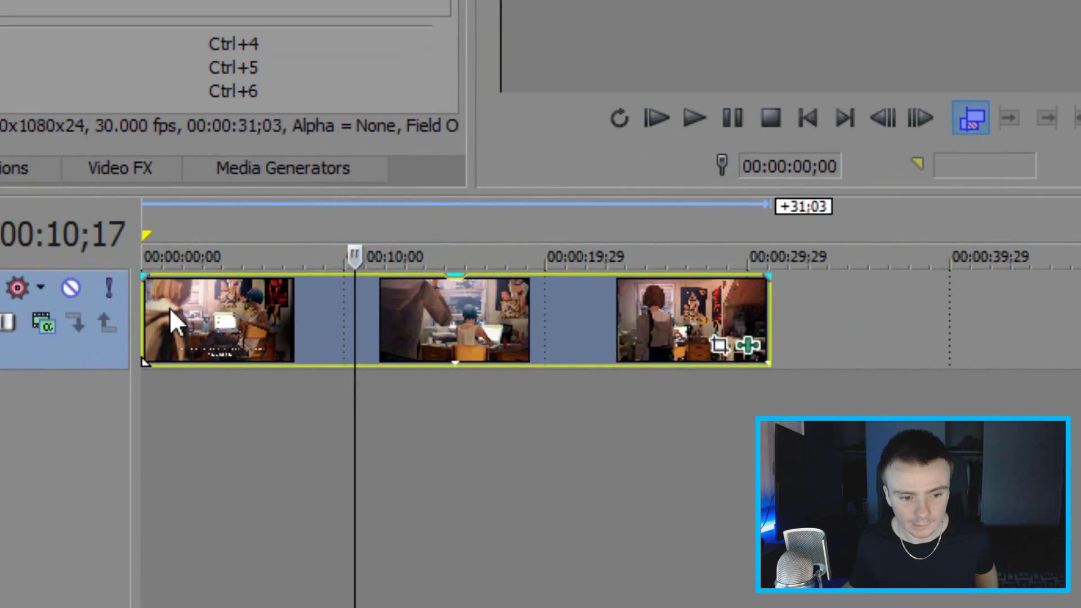
# Step: Drag the clip's fade handles to add a fade-in at its start and a fade-out at its end
pyautogui.scroll(5, 198, 340)
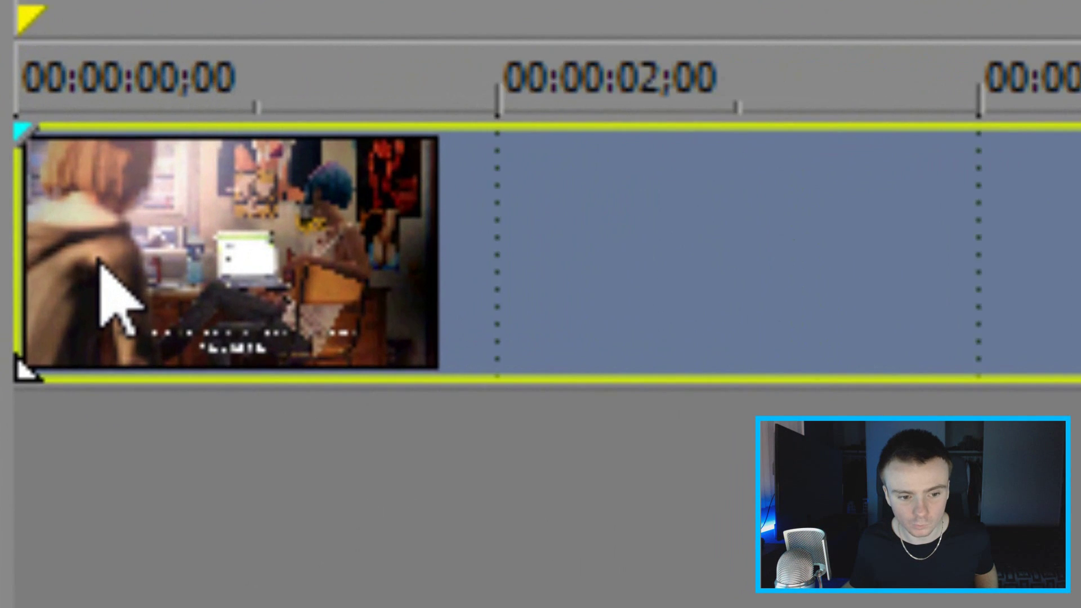
pyautogui.scroll(-3, 101, 271)
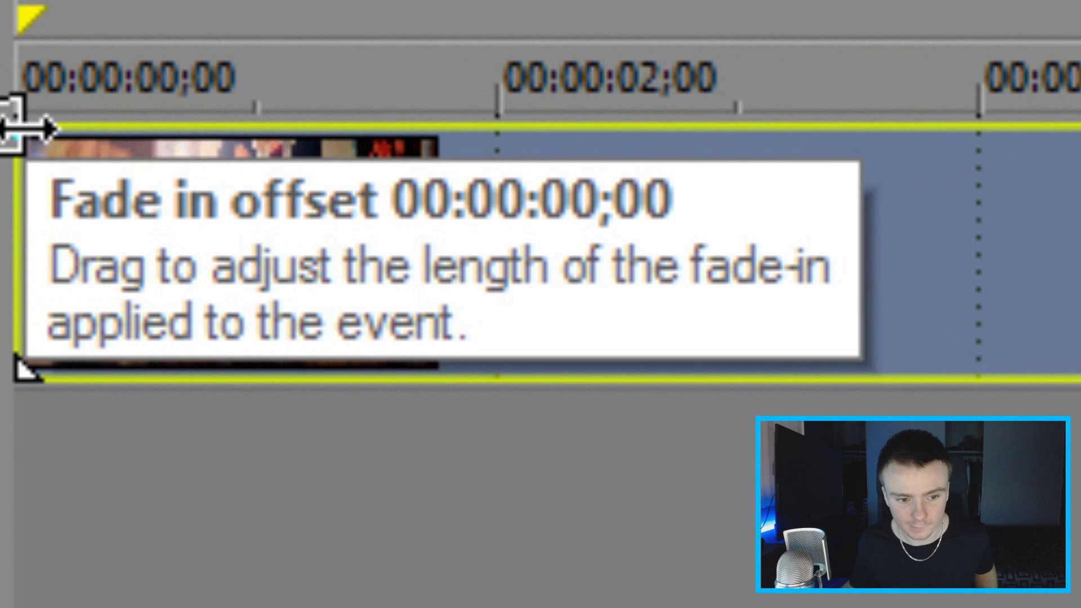
pyautogui.moveTo(26, 130); pyautogui.dragTo(185, 142)
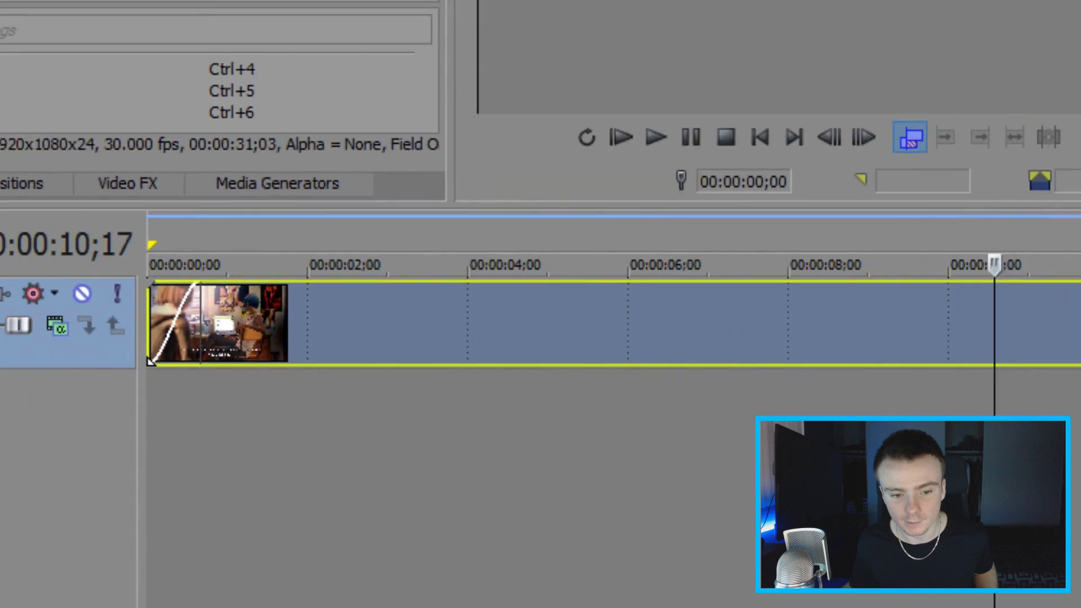
pyautogui.scroll(-5, 533, 373)
pyautogui.click(507, 352)
pyautogui.scroll(5, 563, 354)
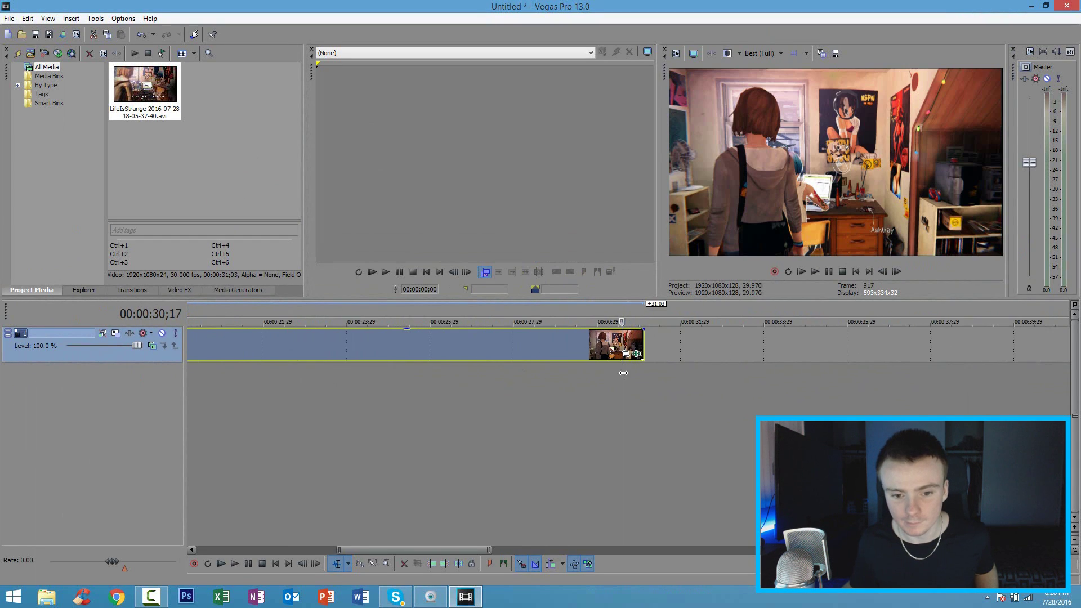
pyautogui.moveTo(655, 330); pyautogui.dragTo(616, 334)
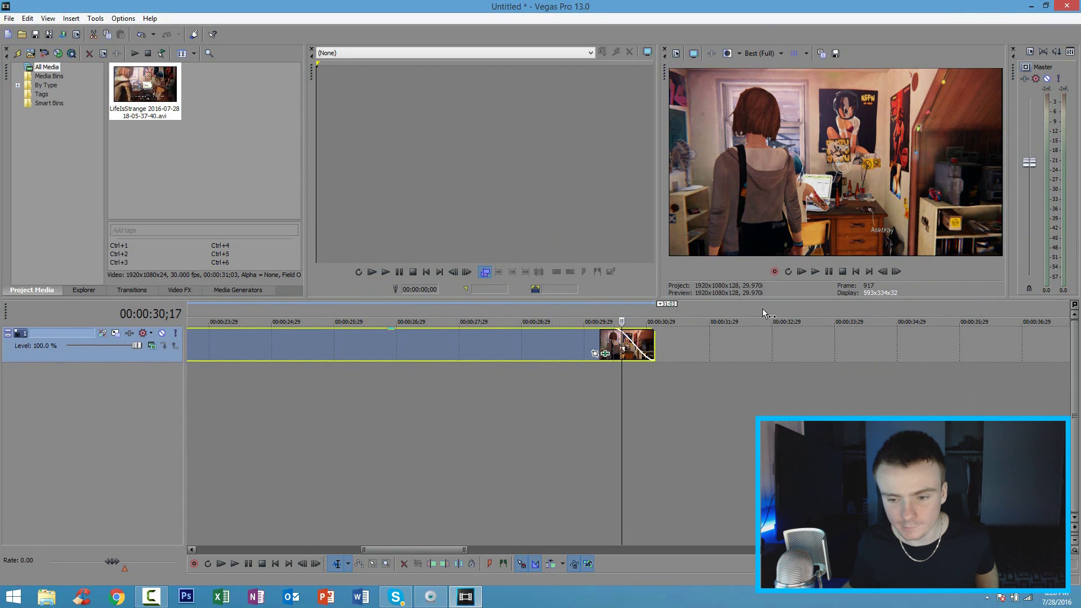
# Step: Play the edit from the start to preview the fades, then stop playback
pyautogui.click(855, 272)
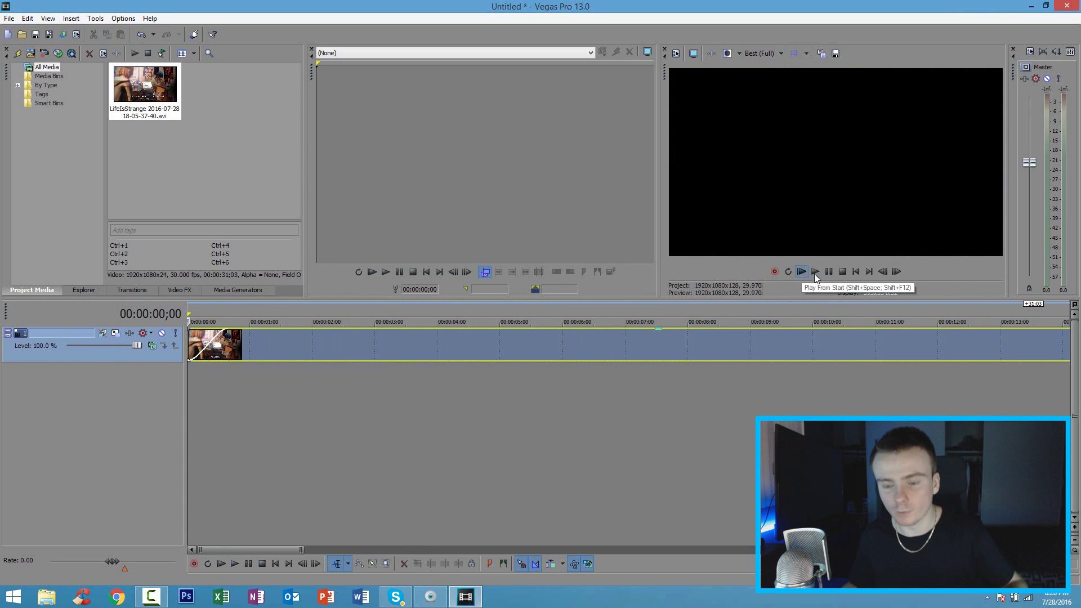
pyautogui.click(815, 272)
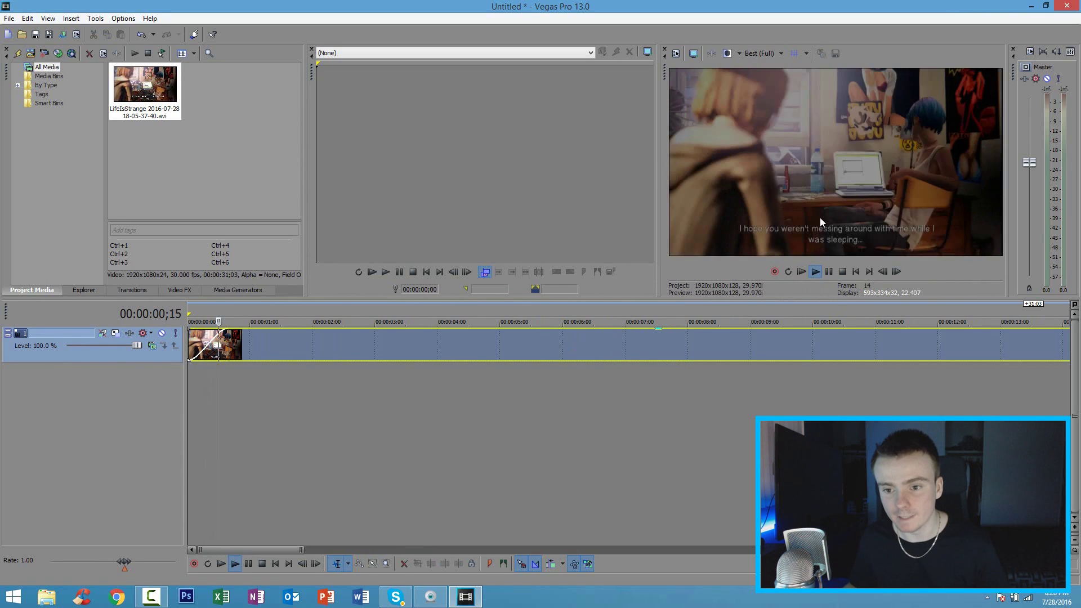
pyautogui.press('Down')
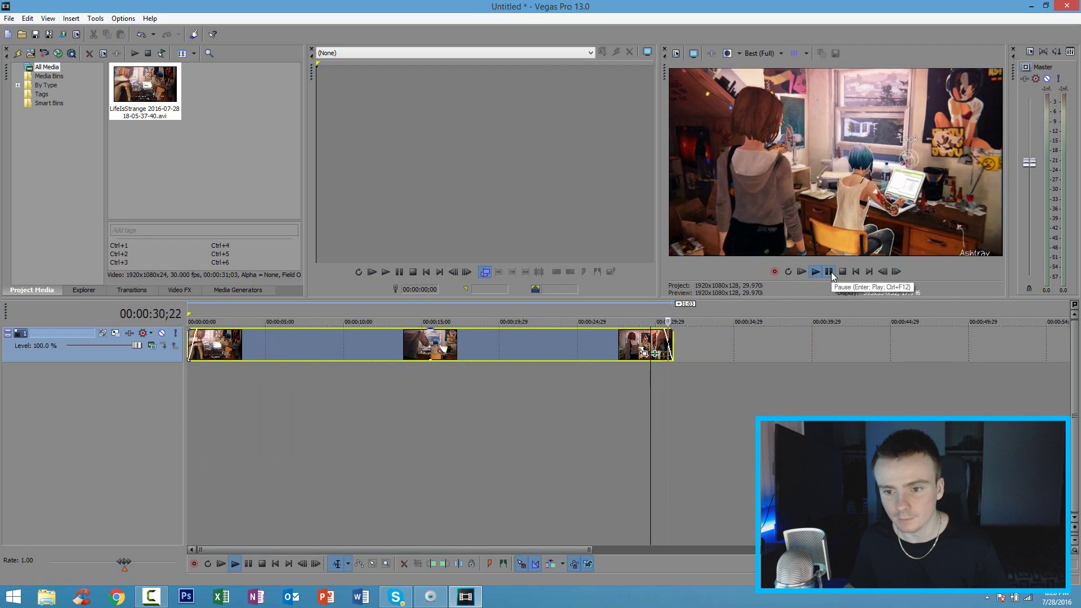
pyautogui.click(830, 274)
pyautogui.click(843, 272)
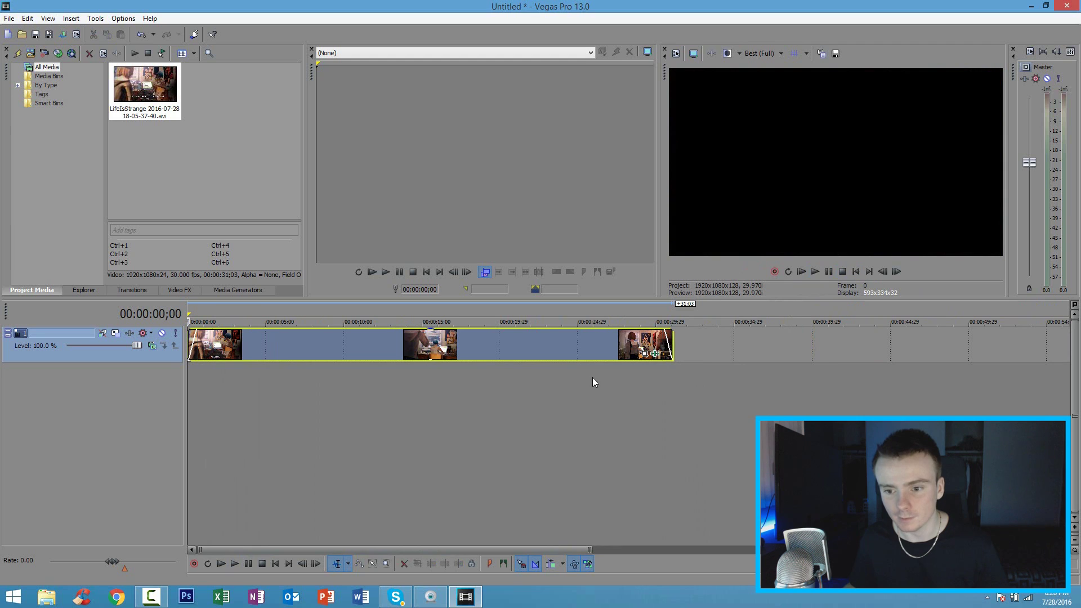
# Step: Import Sound Track.mp3 and place it on an audio track under the video
pyautogui.scroll(-2, 388, 389)
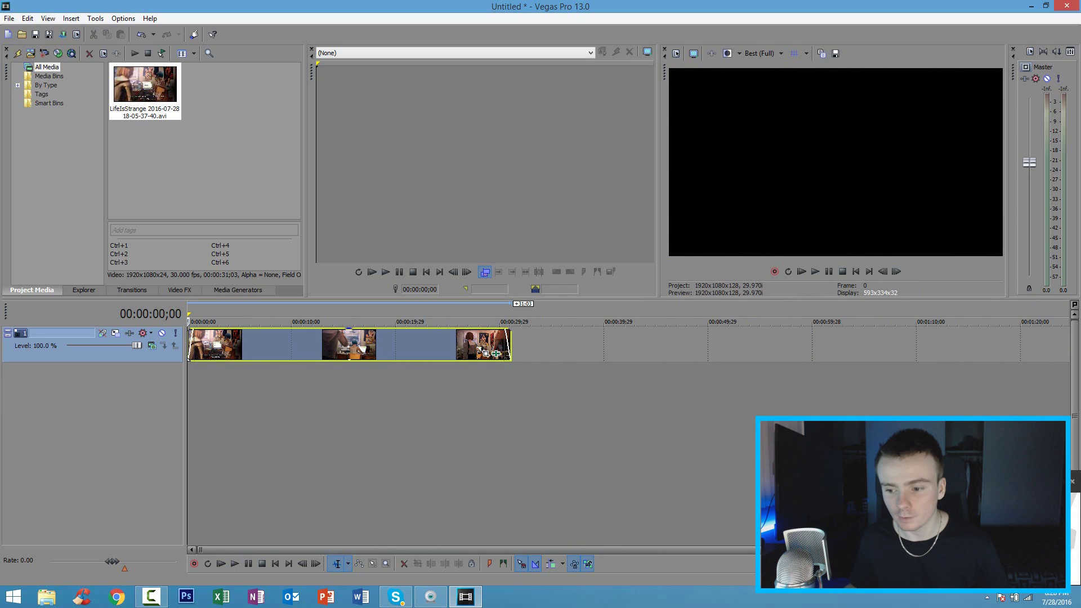
pyautogui.click(33, 55)
pyautogui.click(315, 163)
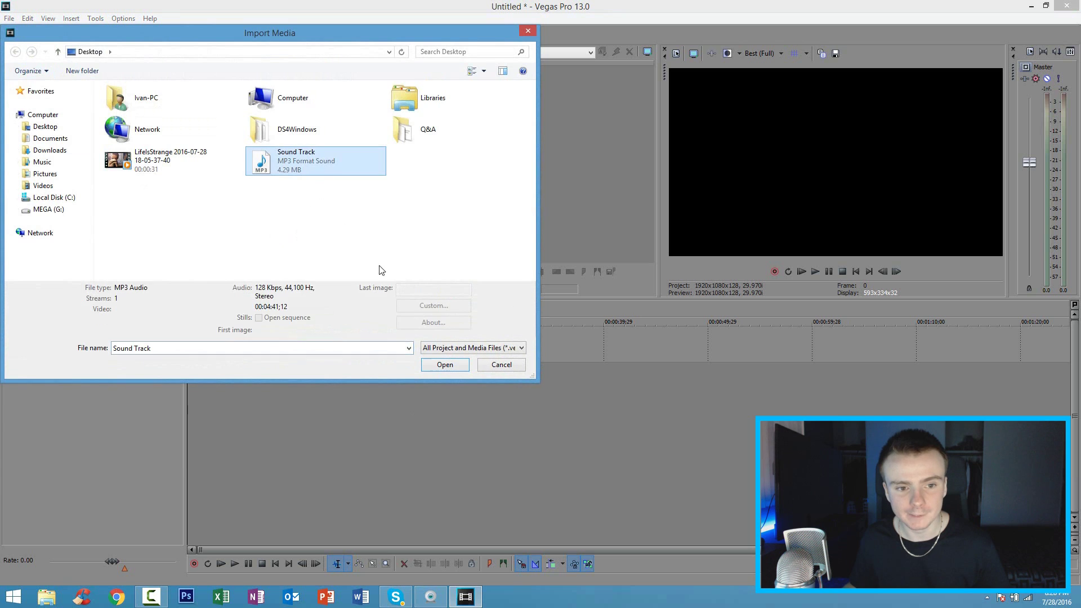
pyautogui.click(445, 364)
pyautogui.moveTo(234, 106); pyautogui.dragTo(192, 371)
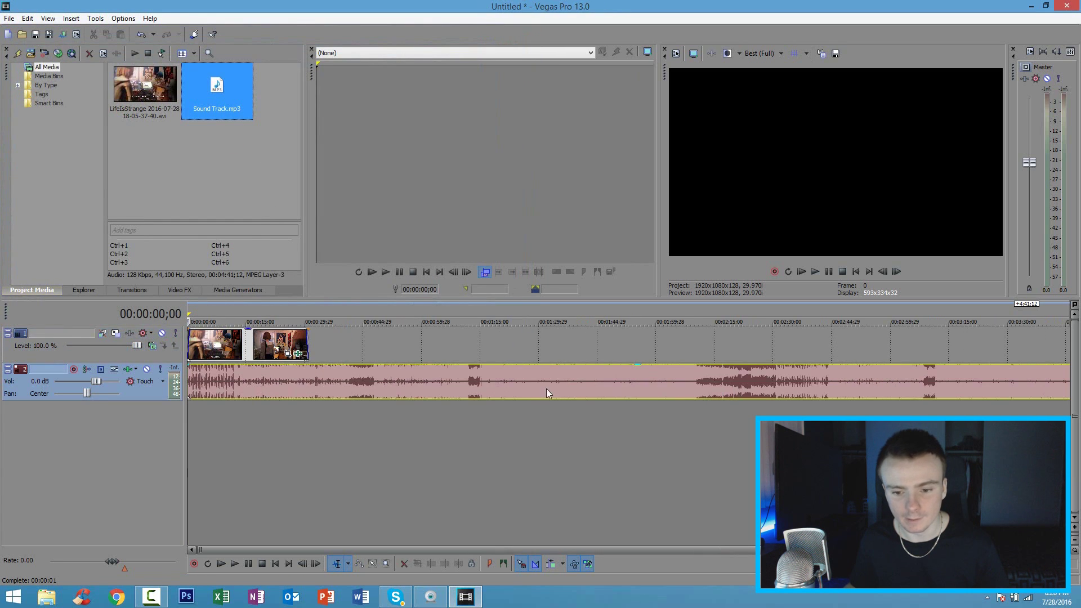
# Step: Trim the soundtrack's right edge to end with the video, then select the audio event
pyautogui.scroll(-2, 546, 392)
pyautogui.moveTo(1056, 380); pyautogui.dragTo(282, 381)
pyautogui.scroll(3, 272, 373)
pyautogui.scroll(1, 272, 373)
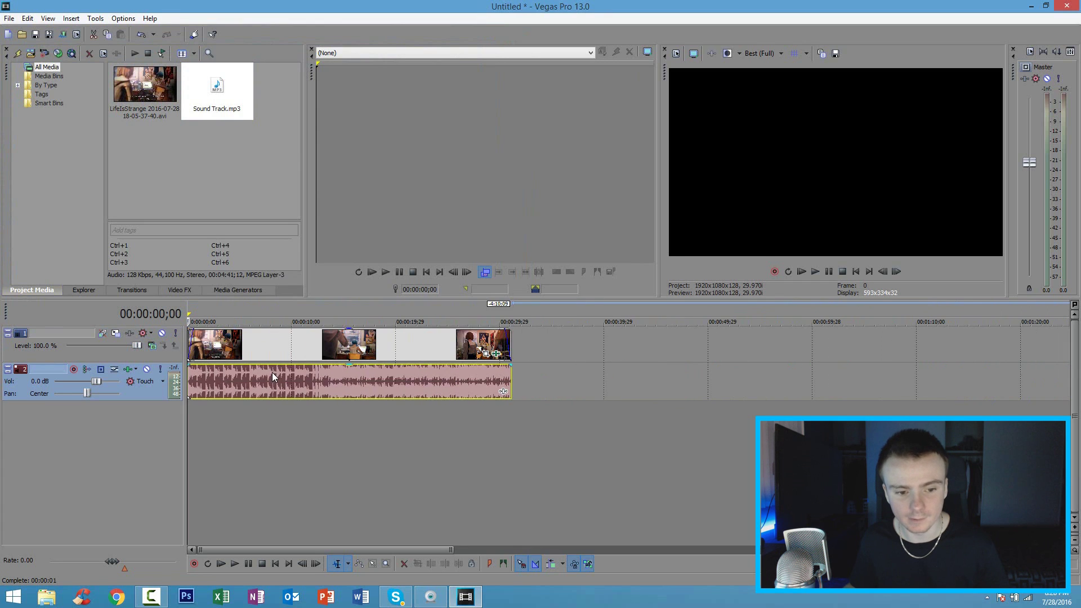
pyautogui.click(275, 343)
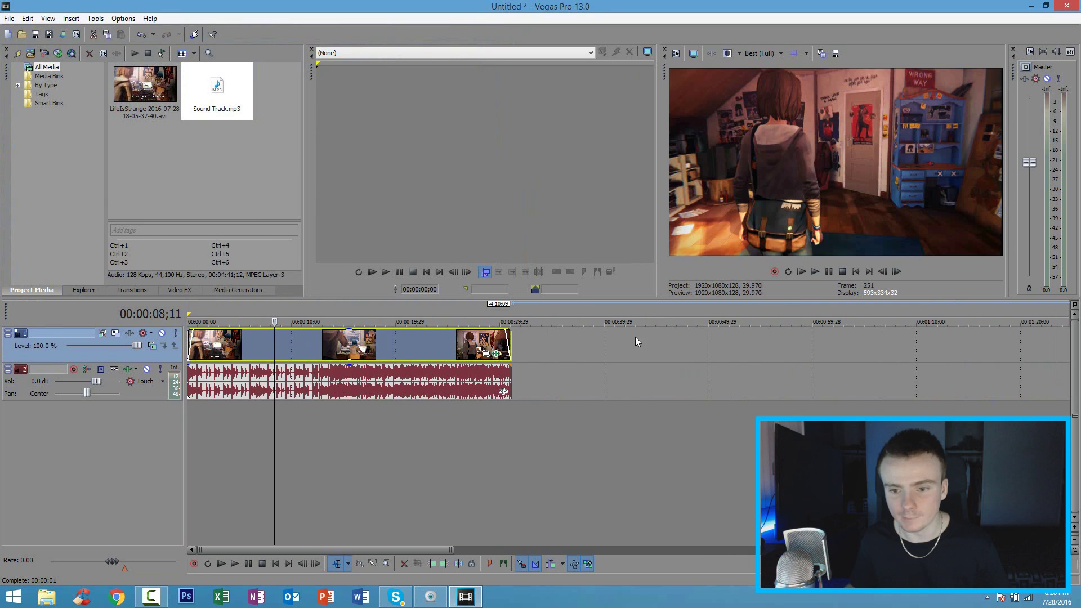
pyautogui.click(355, 387)
# Step: Drag a loop region on the ruler from 00:00:00;00 to 00:00:31;03
pyautogui.click(354, 387)
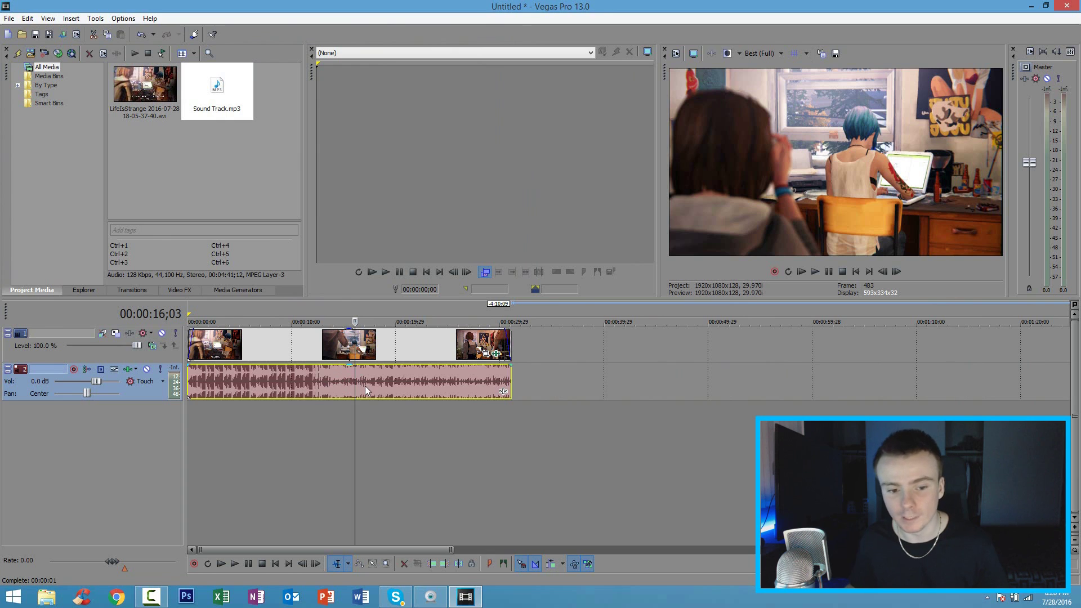
pyautogui.scroll(-3, 364, 385)
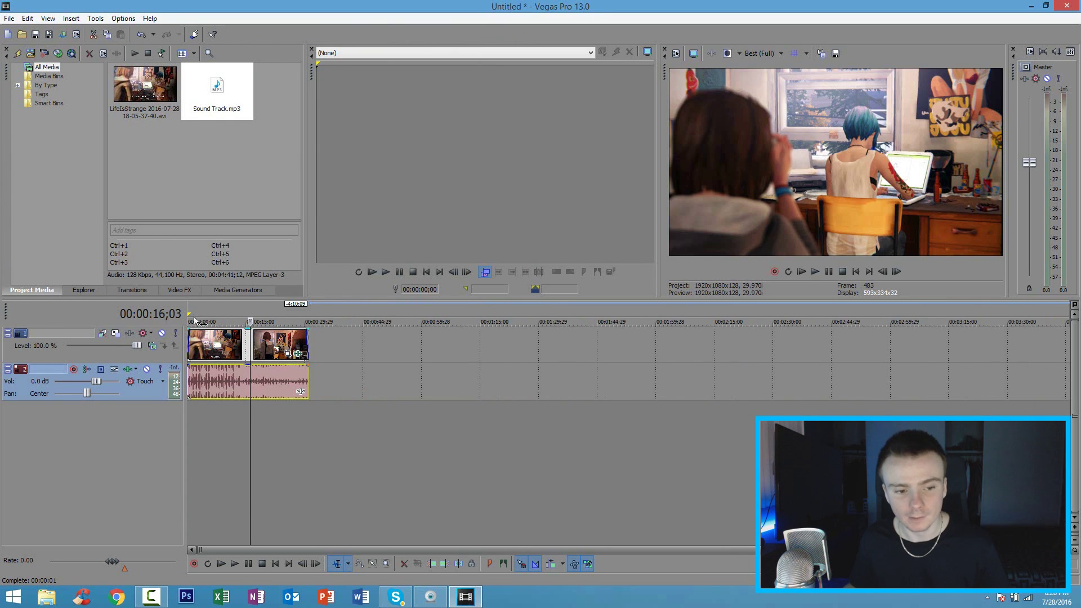
pyautogui.moveTo(190, 324); pyautogui.dragTo(308, 325)
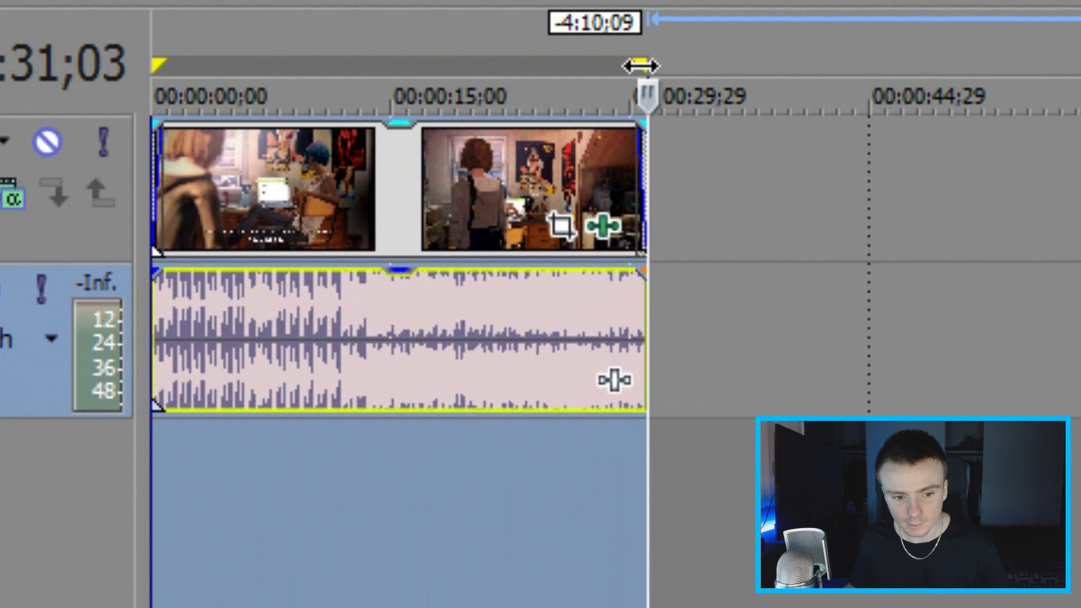
pyautogui.moveTo(634, 66)
pyautogui.mouseDown()
pyautogui.moveTo(209, 75)
pyautogui.moveTo(572, 90)
pyautogui.moveTo(642, 89)
pyautogui.moveTo(642, 74)
pyautogui.mouseUp()
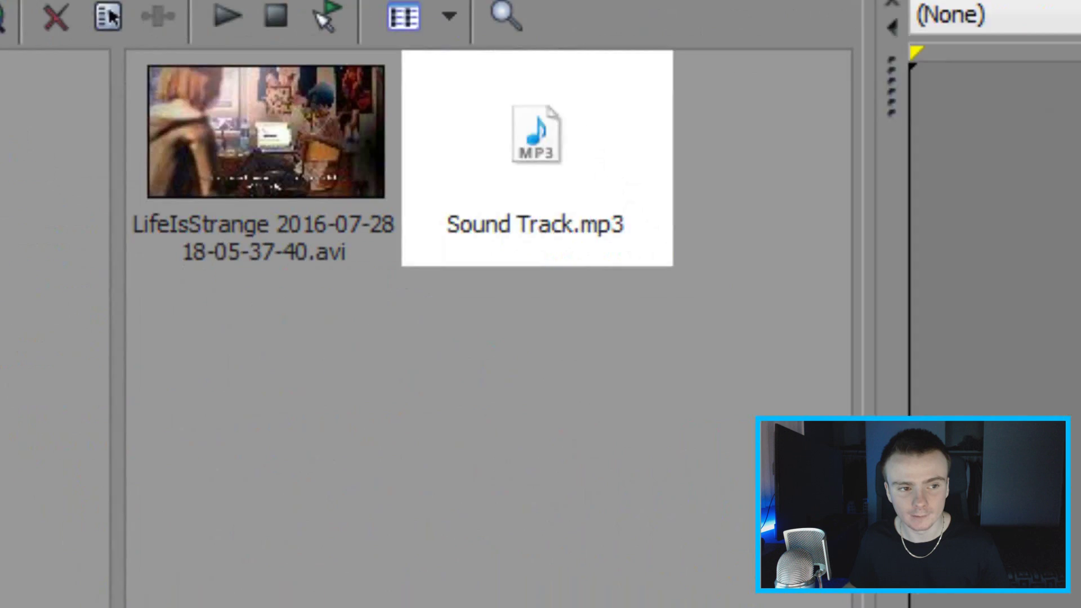
# Step: In Render As, pick Windows Media Video V11's 8 Mbps HD 1080-30p Video preset and customize it
pyautogui.click(383, 239)
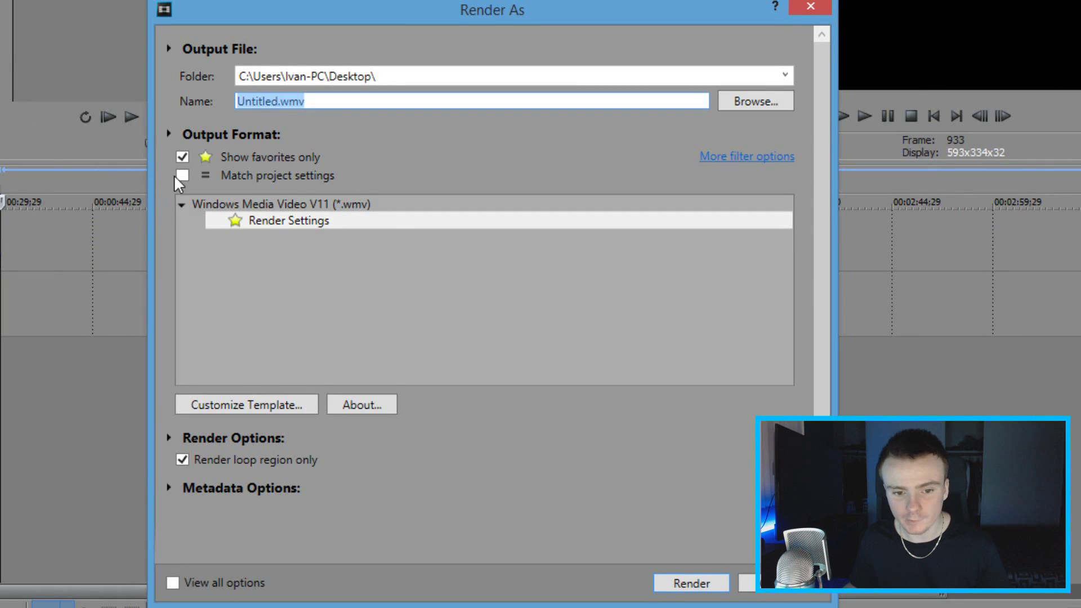
pyautogui.click(180, 158)
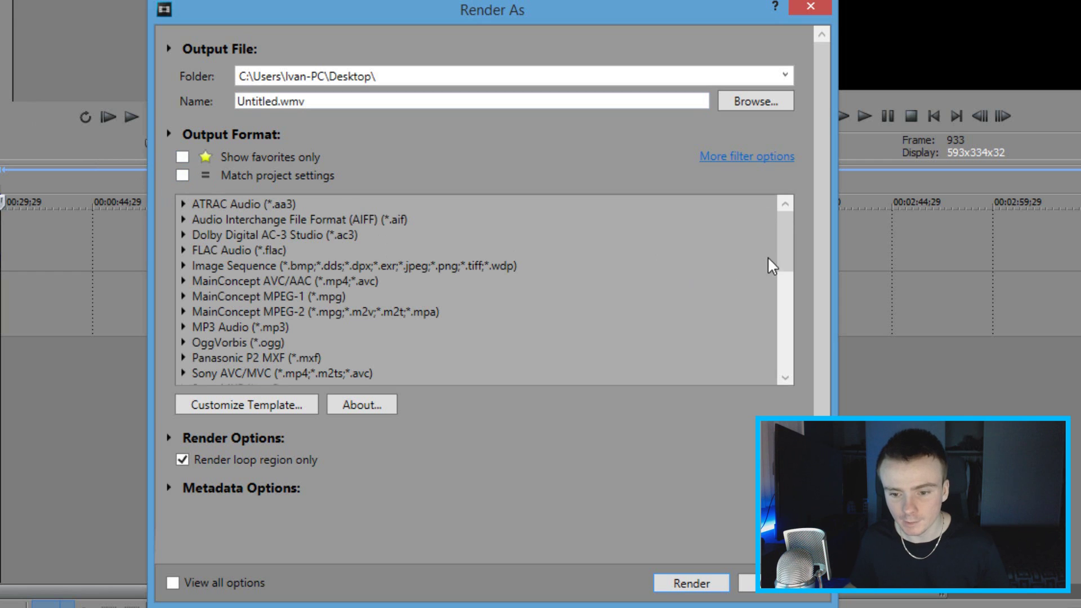
pyautogui.moveTo(785, 253); pyautogui.dragTo(785, 322)
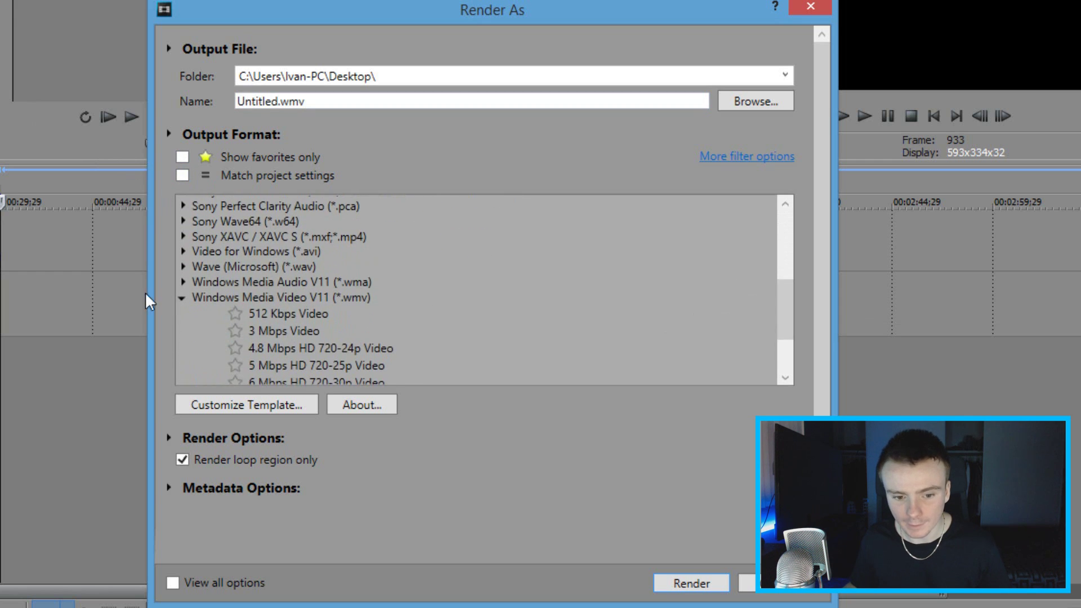
pyautogui.click(181, 297)
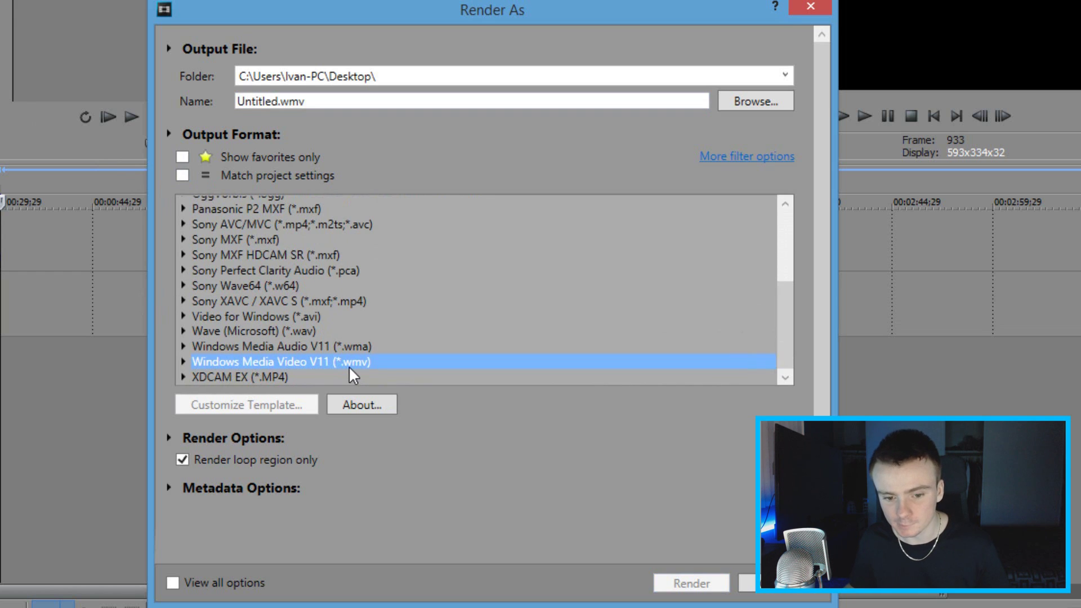
pyautogui.click(182, 361)
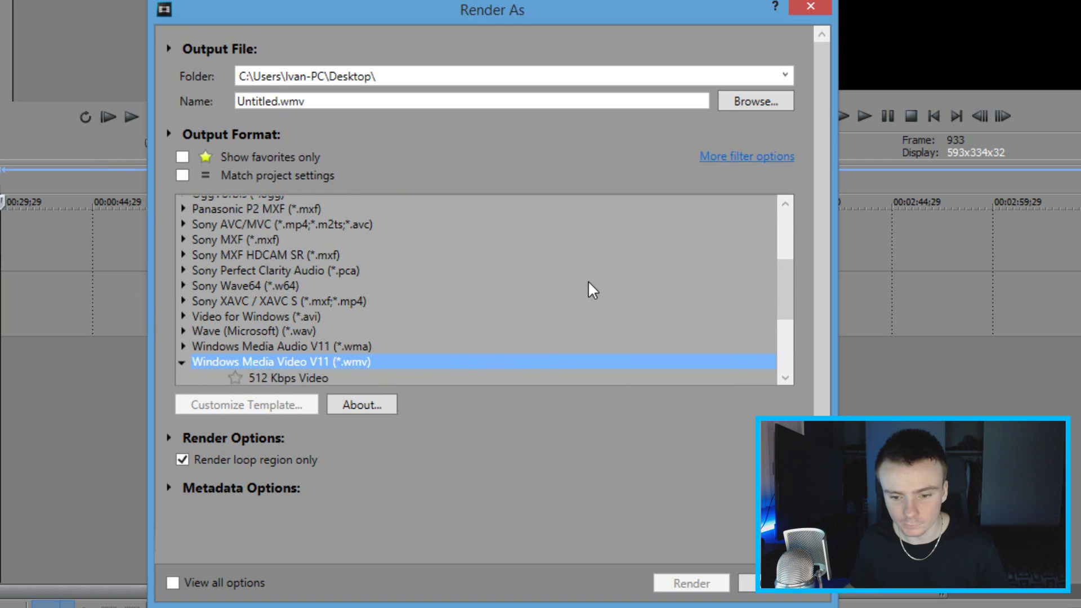
pyautogui.moveTo(791, 320); pyautogui.dragTo(790, 357)
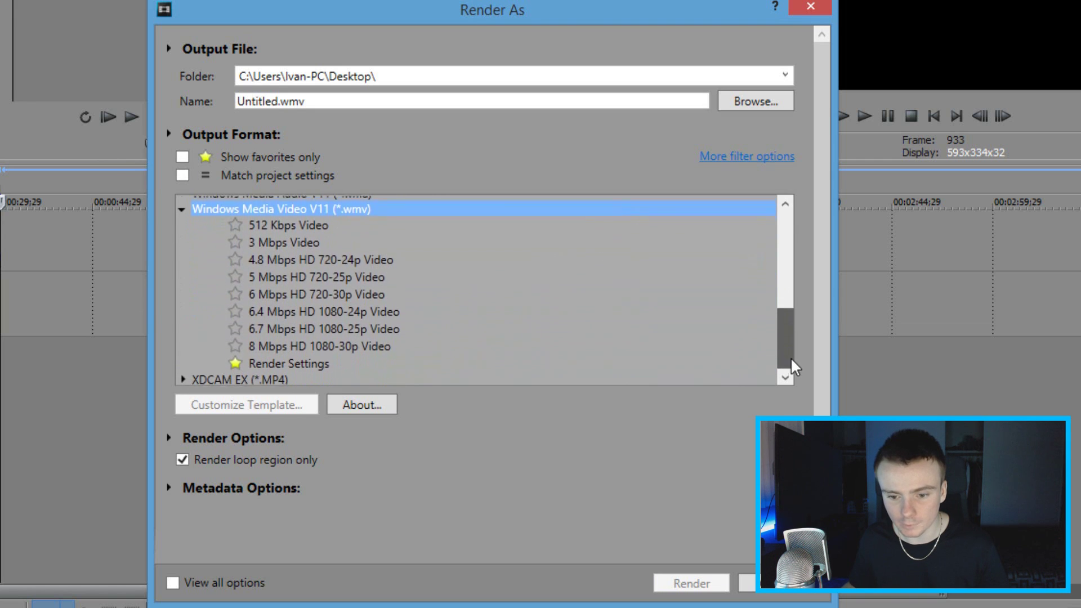
pyautogui.click(286, 345)
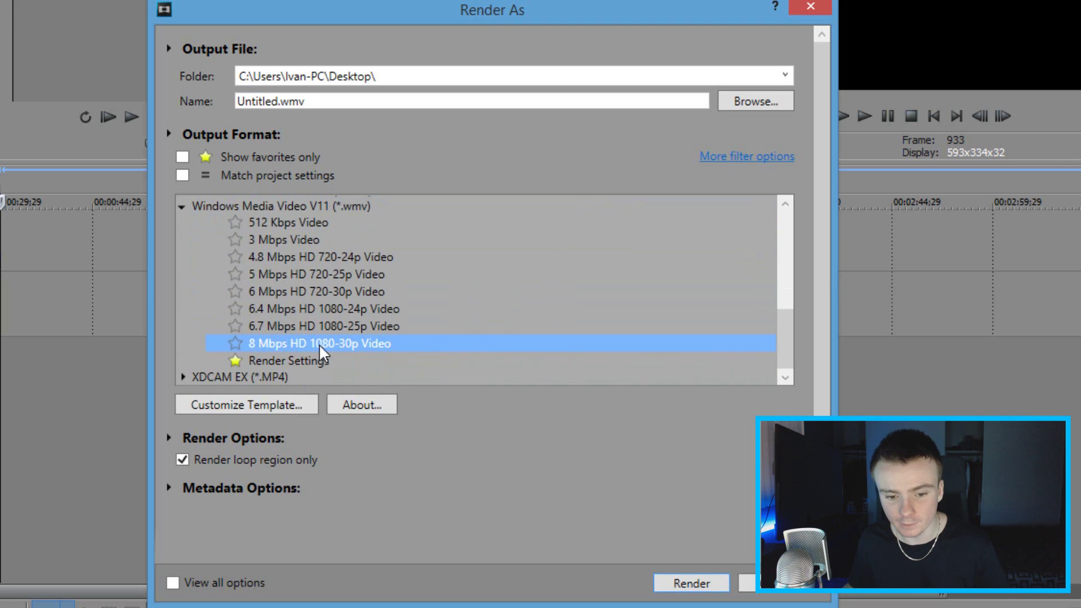
pyautogui.click(279, 399)
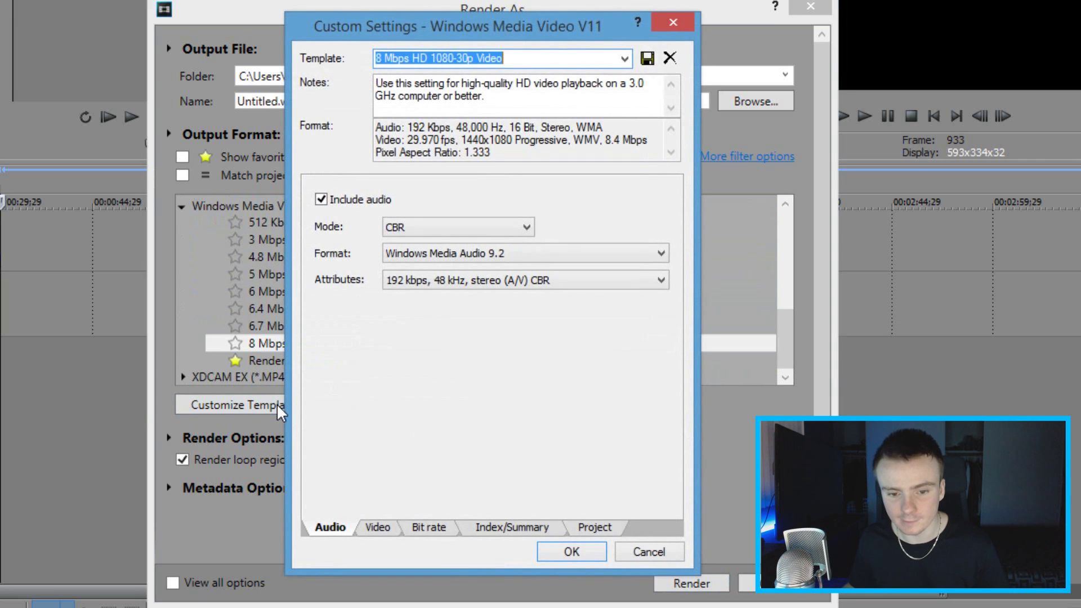
# Step: On the Video tab, set a custom 1920x1080 image size
pyautogui.click(382, 528)
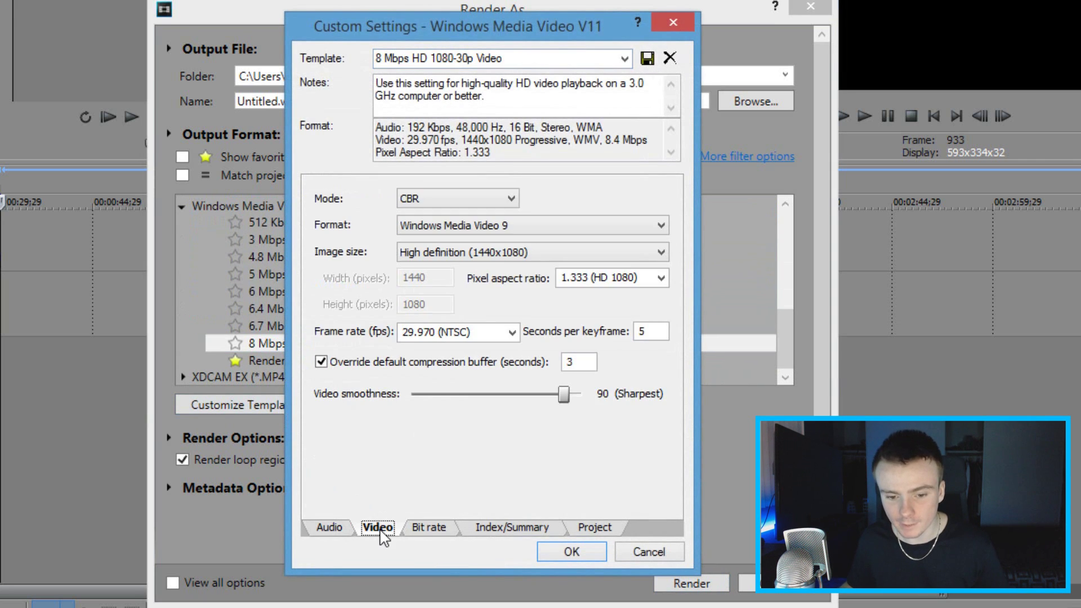
pyautogui.click(466, 254)
pyautogui.scroll(2, 450, 304)
pyautogui.click(433, 331)
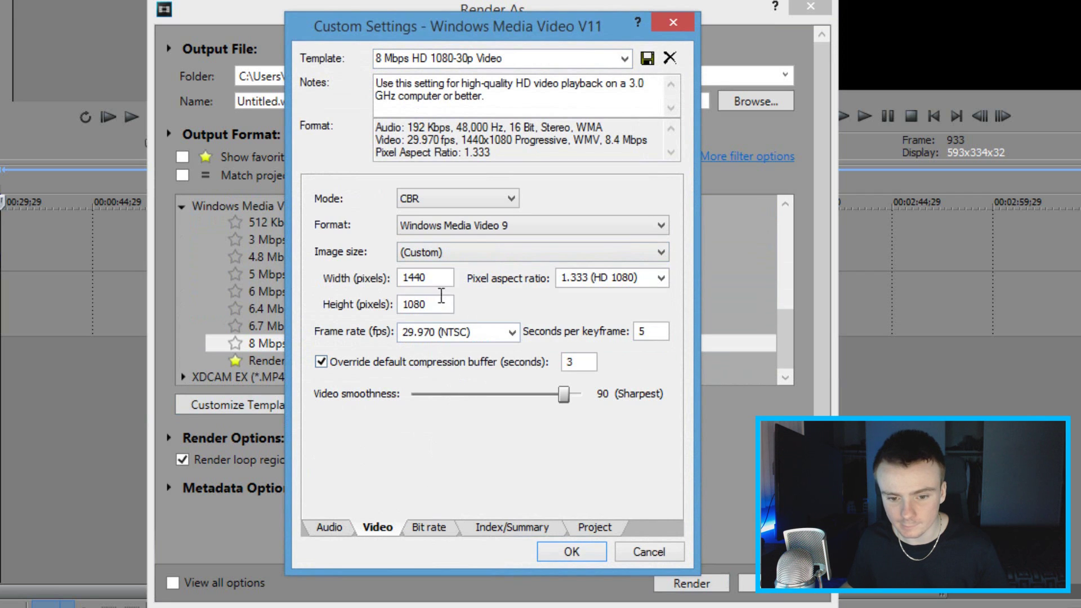
pyautogui.moveTo(438, 277); pyautogui.dragTo(370, 269)
pyautogui.write('192')
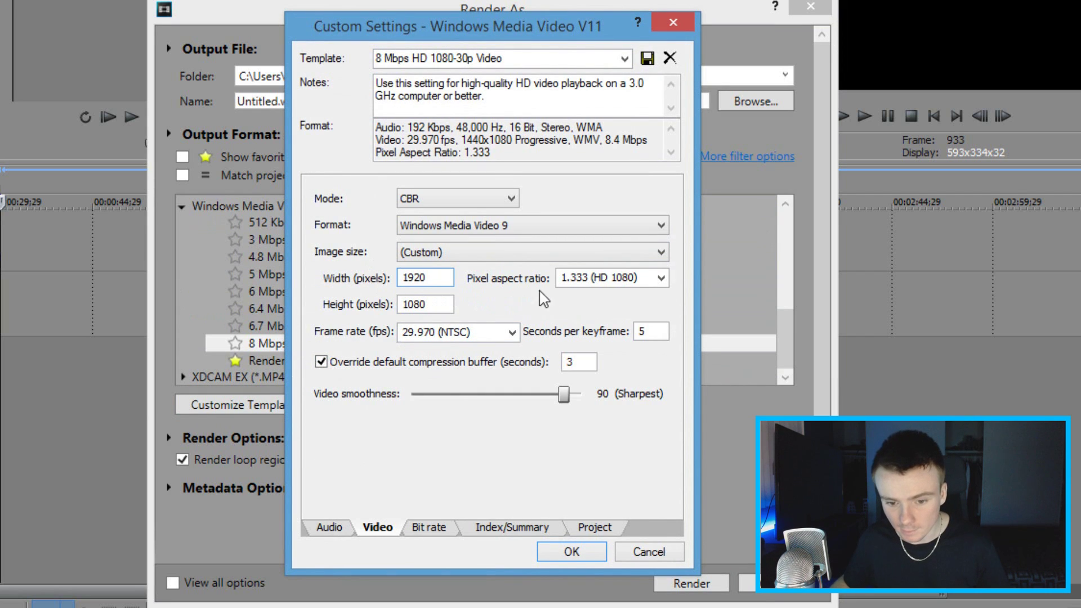
# Step: Set pixel aspect ratio to 1.000 (Square) and video smoothness to 100
pyautogui.click(663, 280)
pyautogui.click(653, 295)
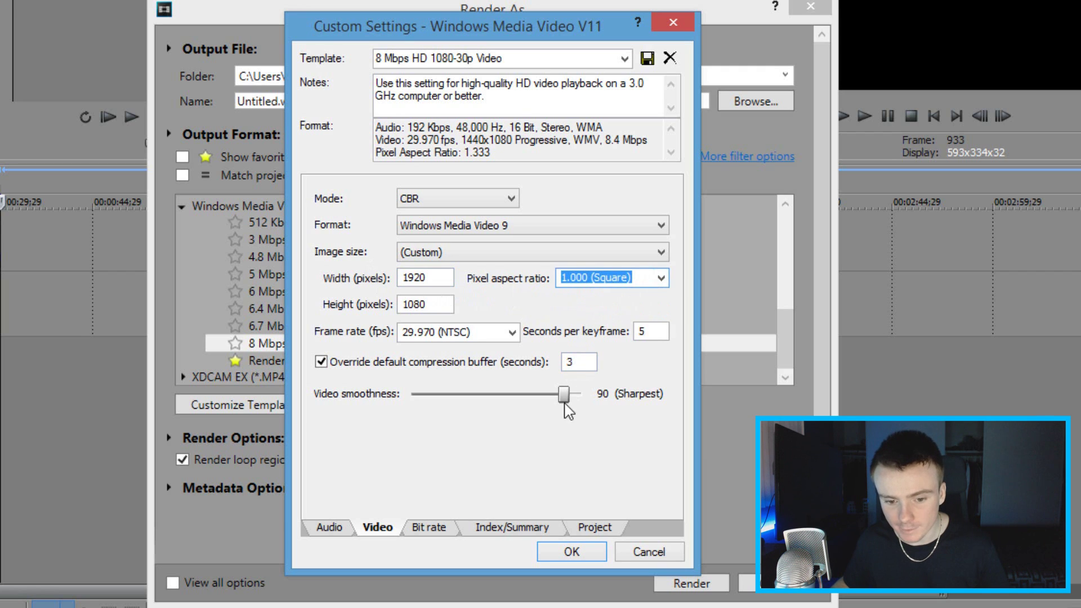
pyautogui.moveTo(564, 396); pyautogui.dragTo(587, 396)
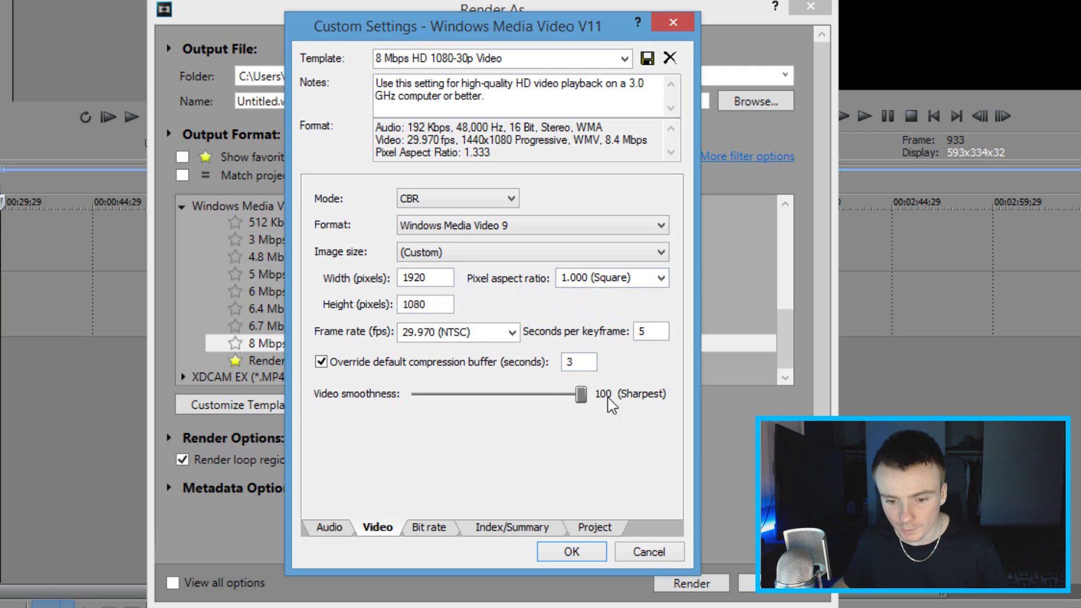
# Step: On the Project tab choose Best video rendering quality, then save the template as 'Render'
pyautogui.click(596, 532)
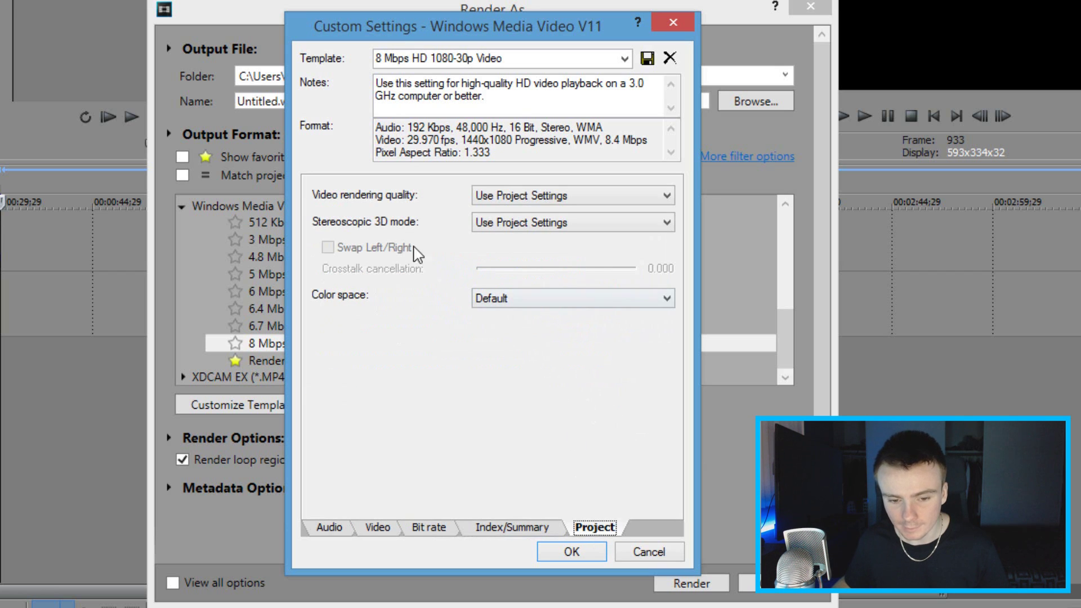
pyautogui.click(495, 196)
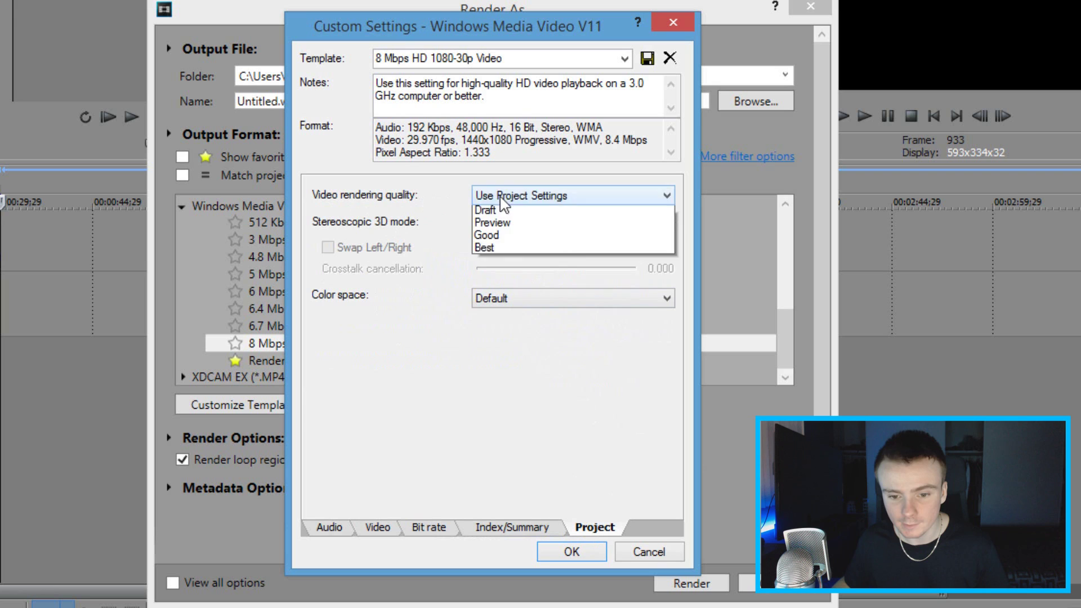
pyautogui.click(503, 263)
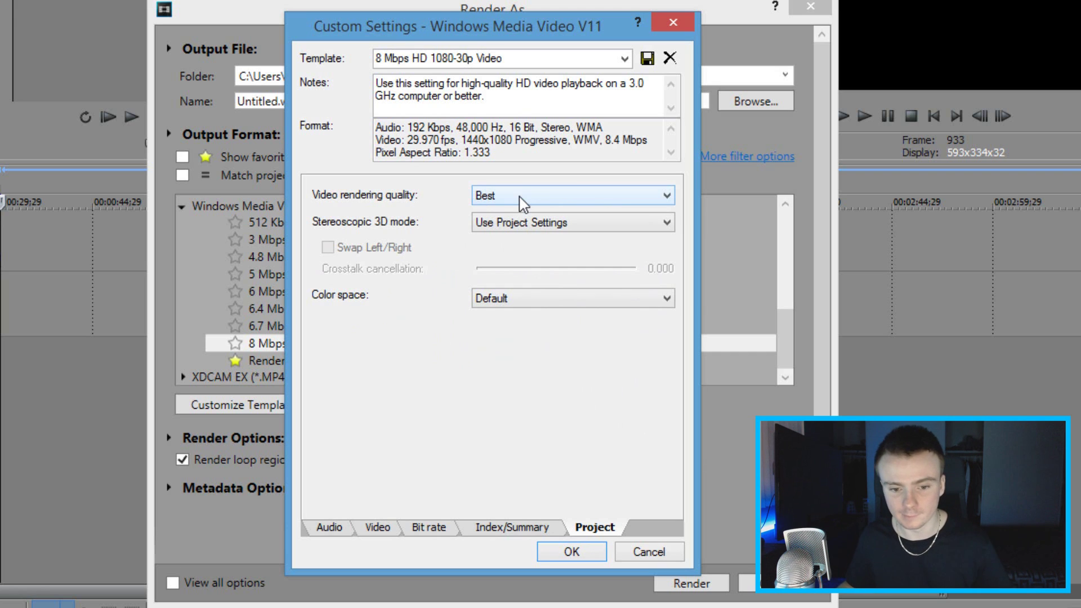
pyautogui.click(515, 58)
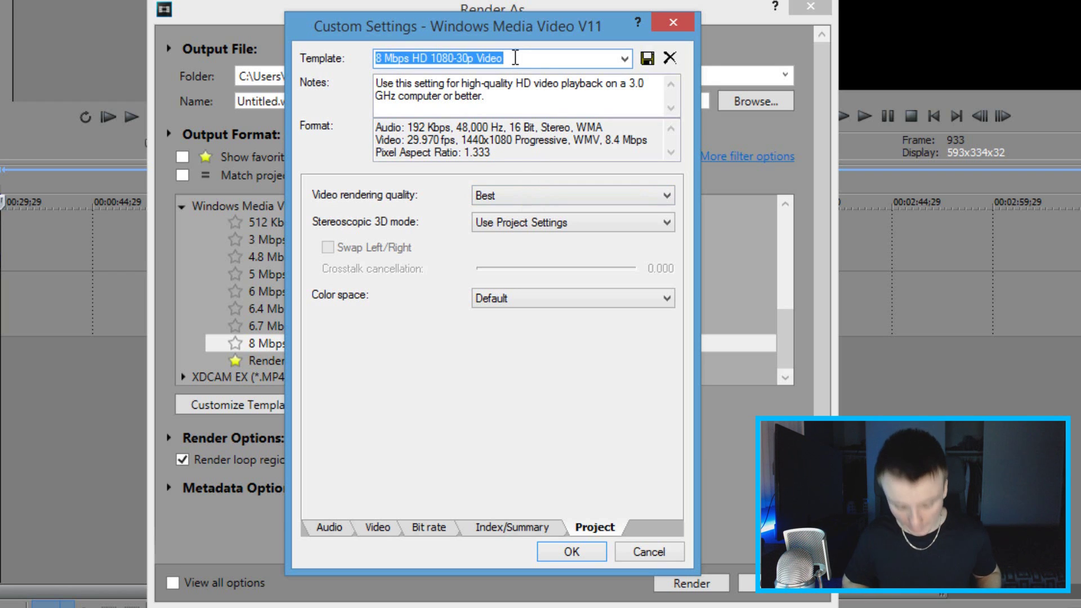
pyautogui.write('Render')
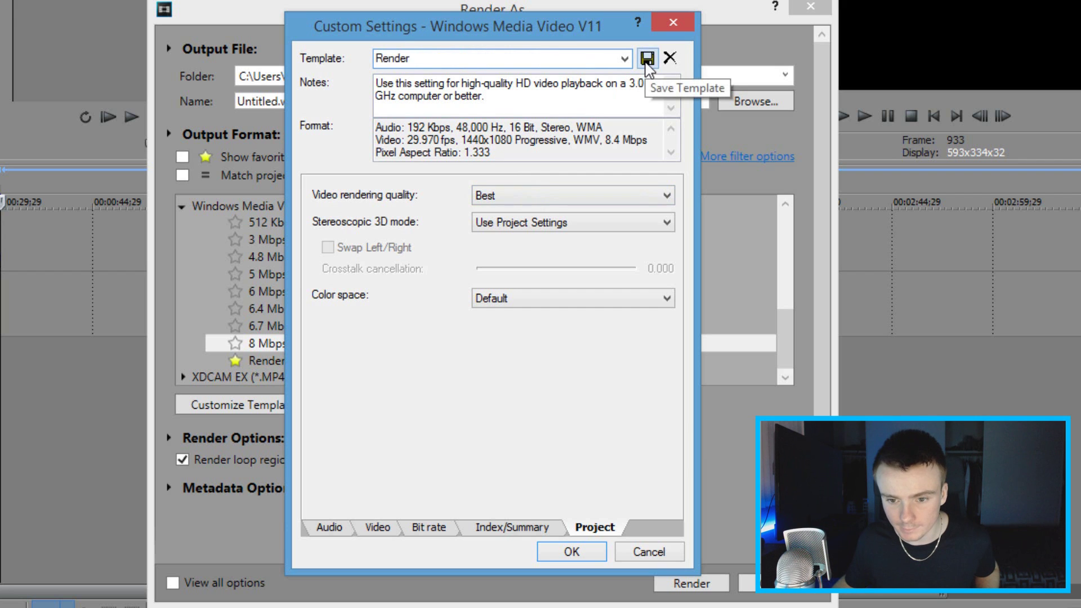
pyautogui.click(646, 63)
# Step: Confirm the custom settings, star the Render template, show favourites only, and render to Untitled.wmv
pyautogui.click(588, 554)
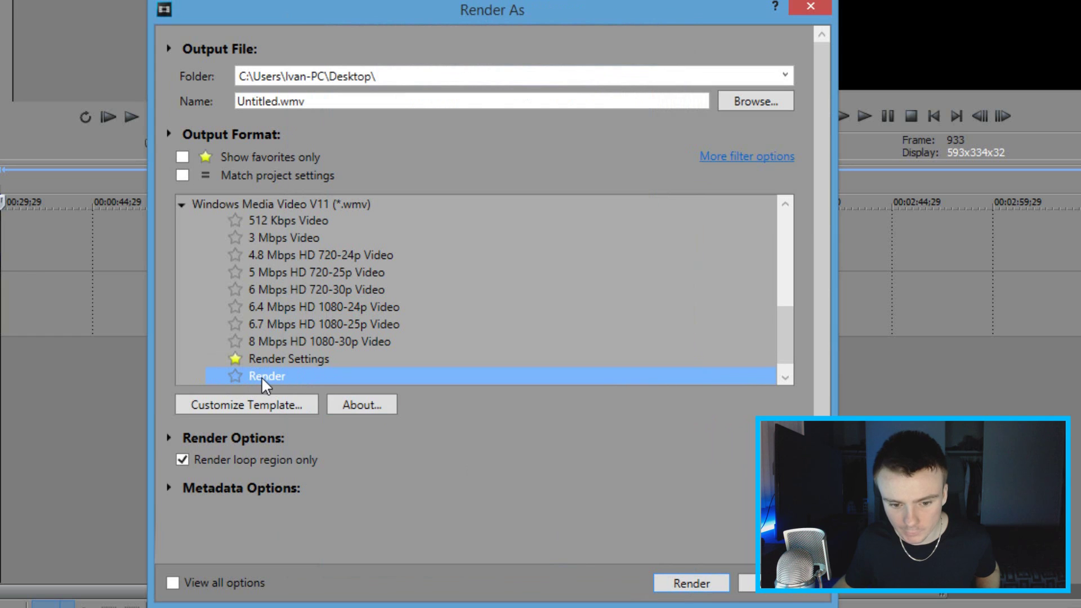
pyautogui.click(233, 380)
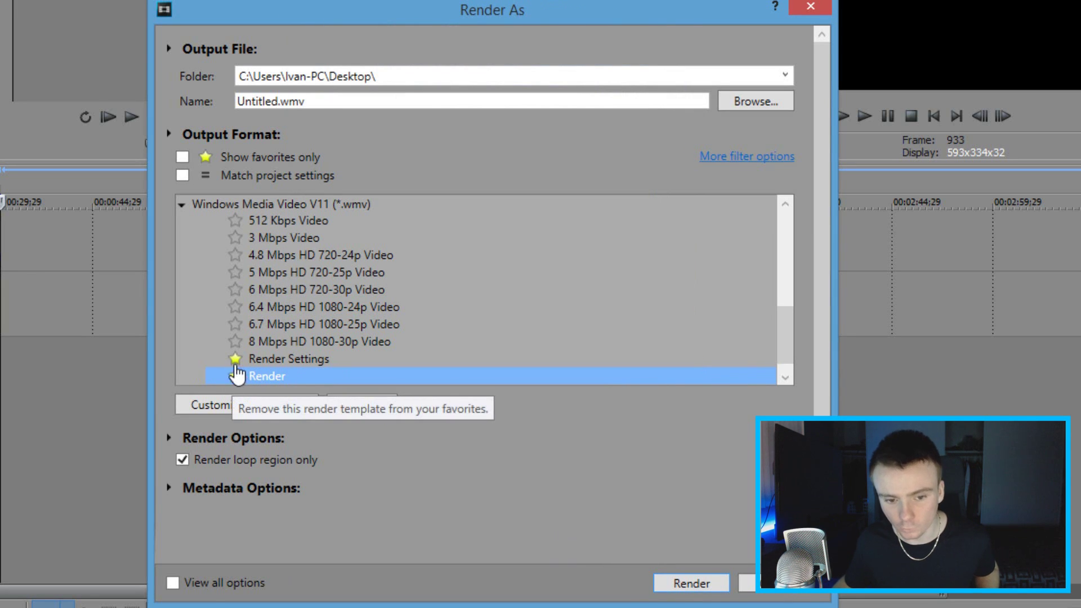
pyautogui.click(182, 158)
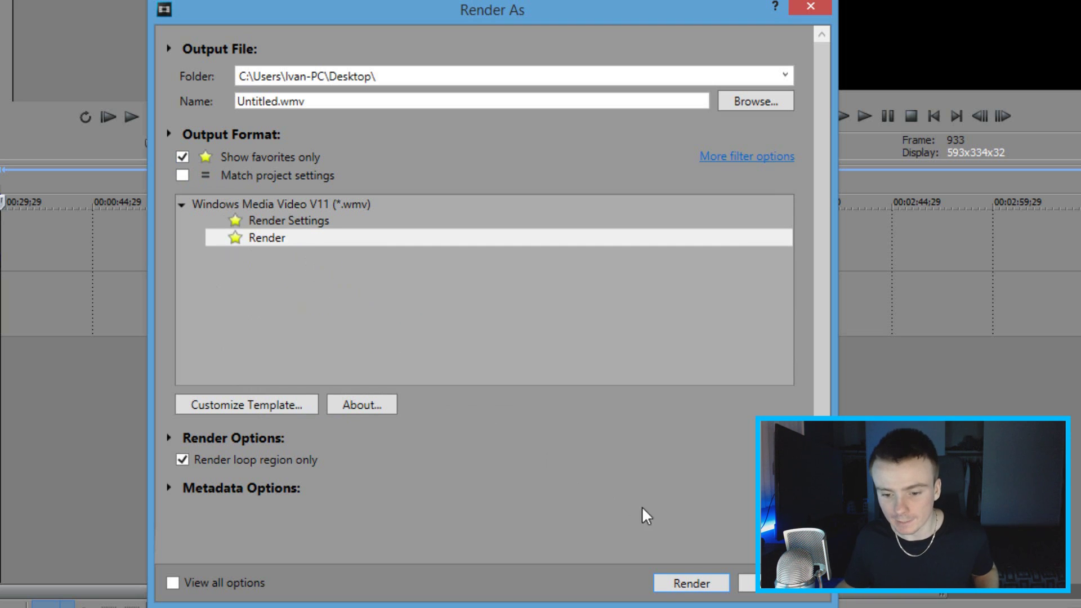
pyautogui.click(691, 581)
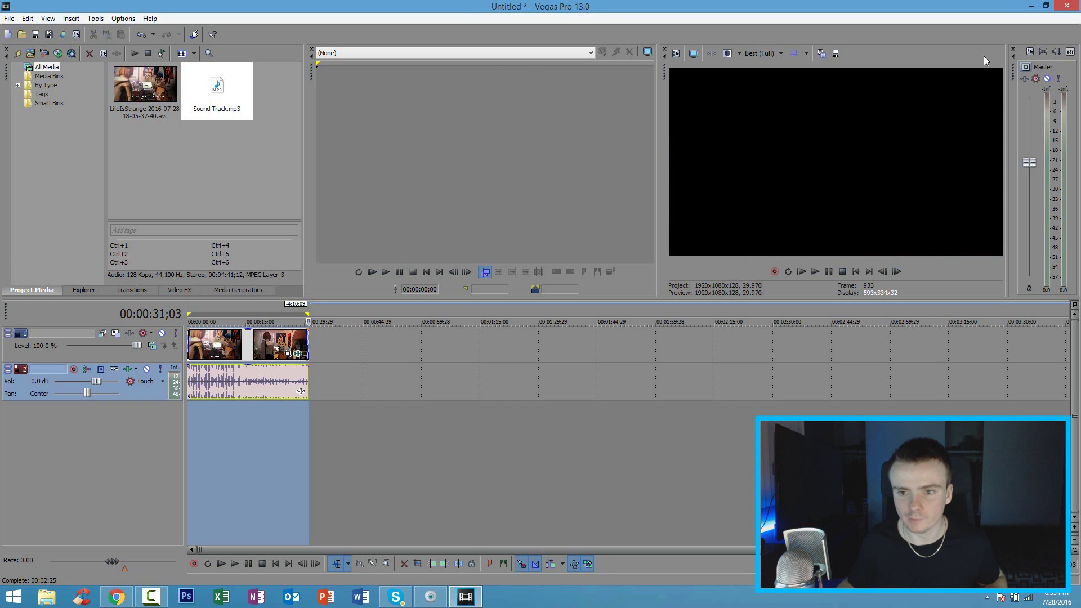
# Step: Play the rendered Untitled video from the desktop in Windows Media Player, then close the player
pyautogui.click(1028, 9)
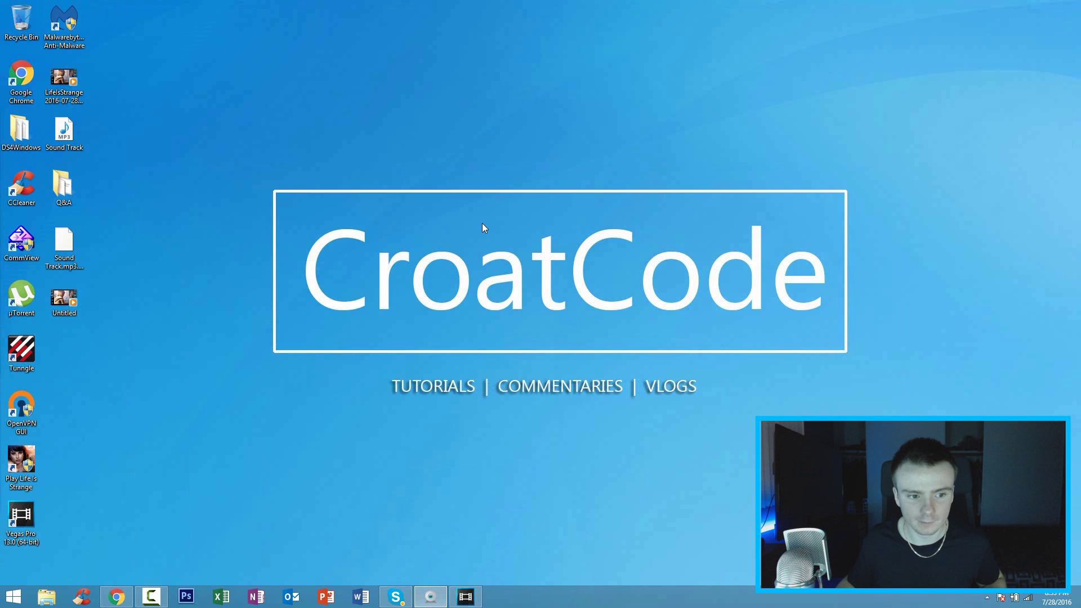
pyautogui.moveTo(73, 299); pyautogui.dragTo(182, 271)
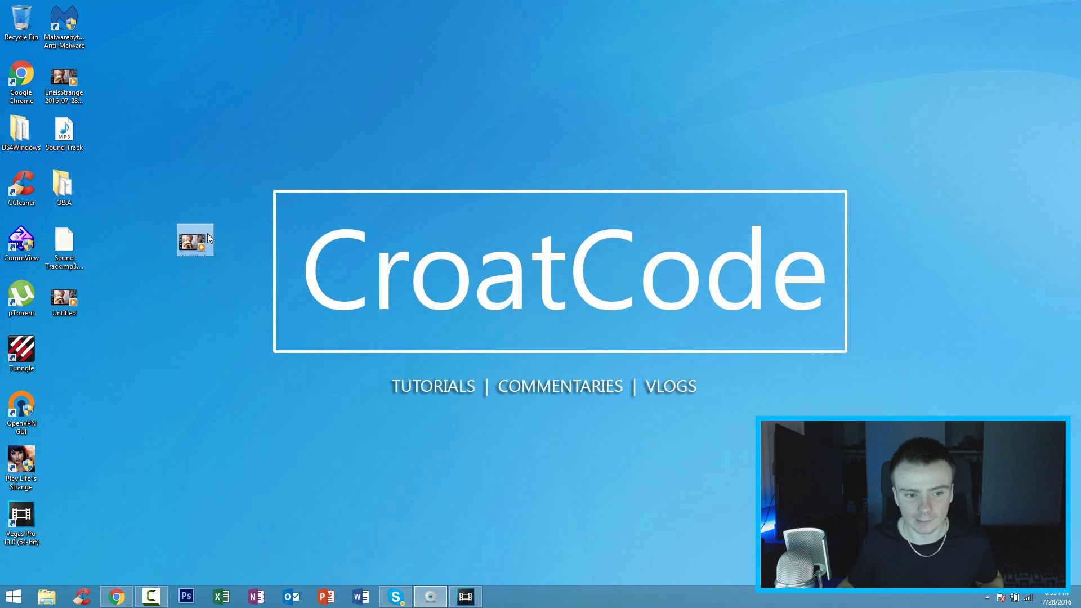
pyautogui.doubleClick(191, 244)
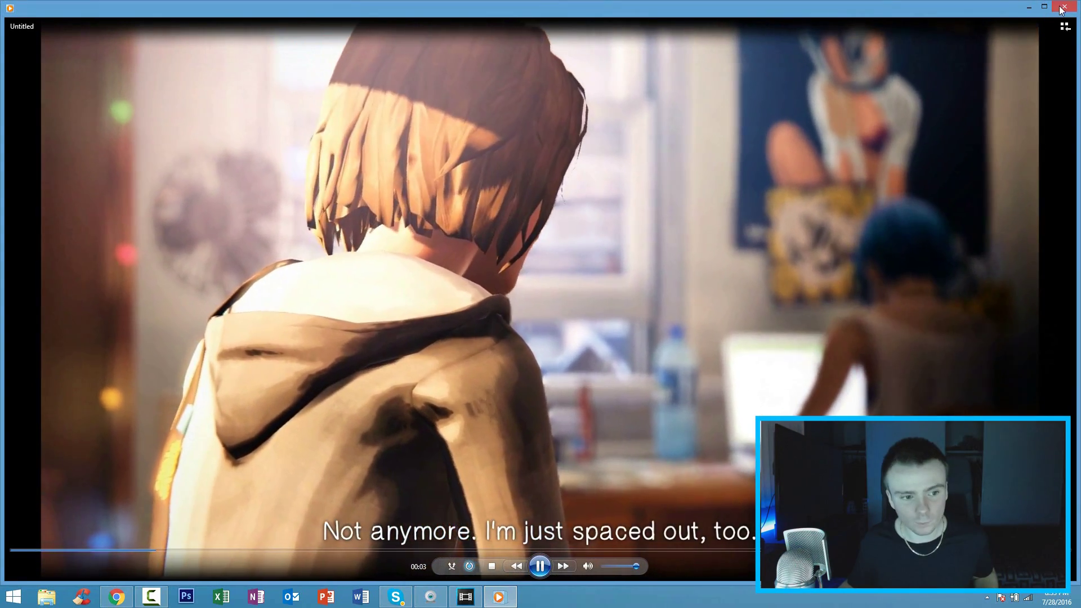
pyautogui.click(1061, 7)
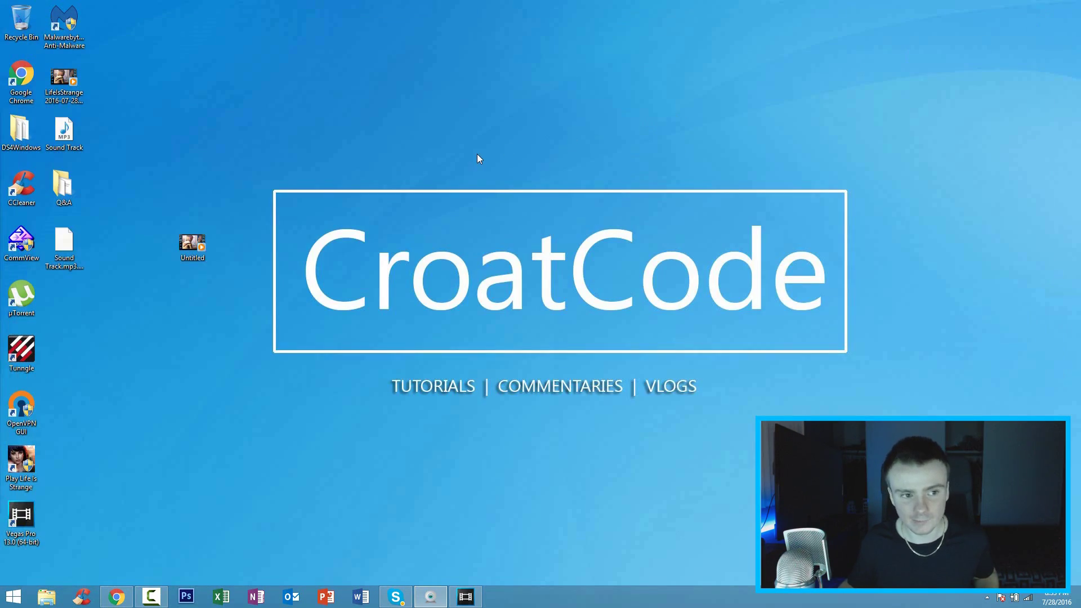
# Step: Place the LifeIsStrange recording beside Untitled and check its properties size (832 MB)
pyautogui.moveTo(76, 93); pyautogui.dragTo(247, 258)
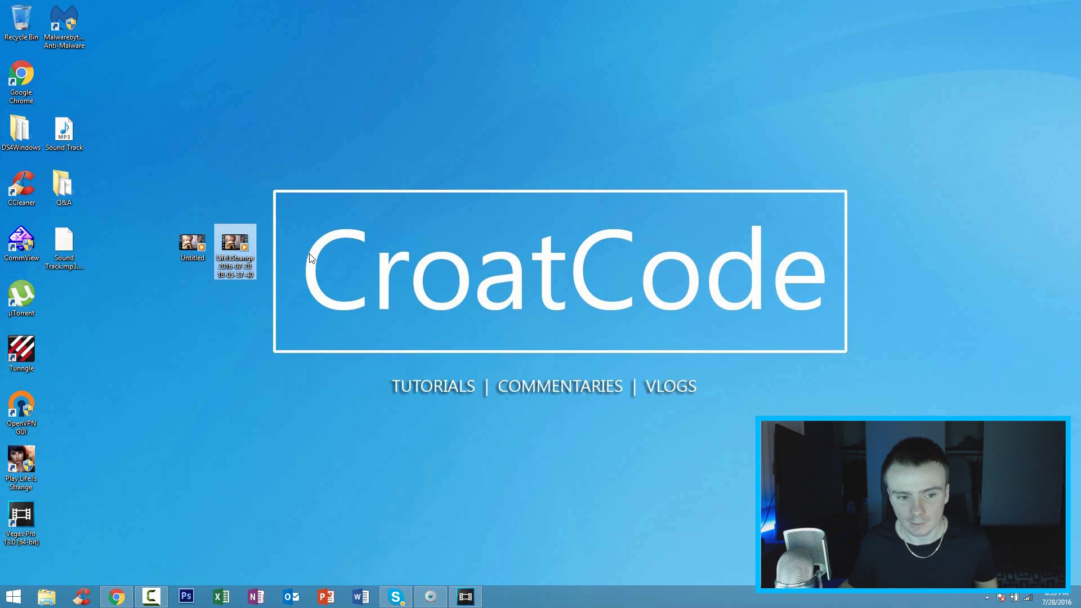
pyautogui.rightClick(243, 266)
pyautogui.click(270, 499)
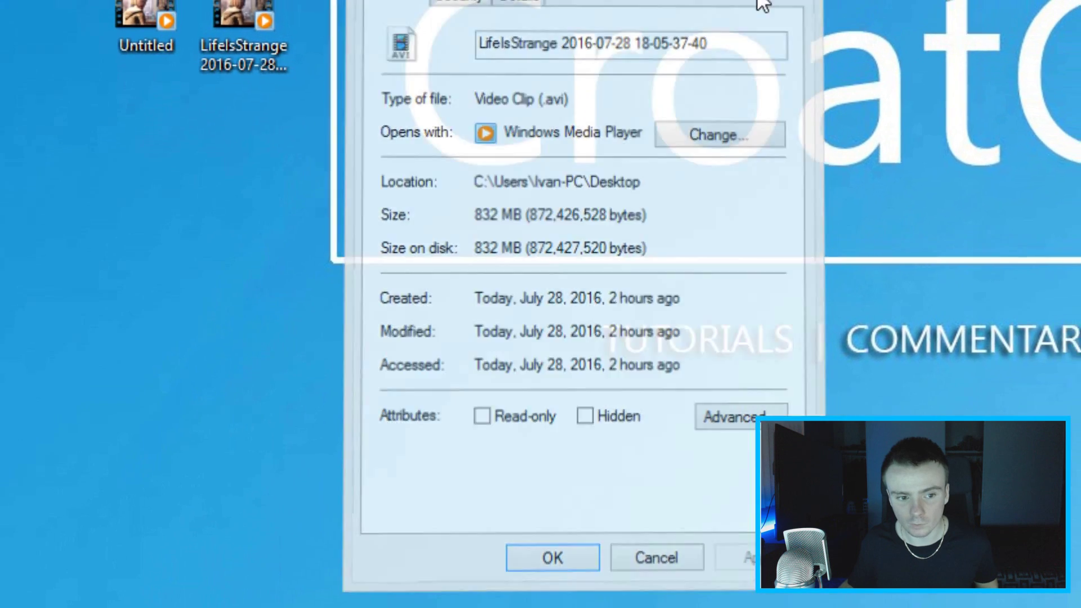
pyautogui.press('Escape')
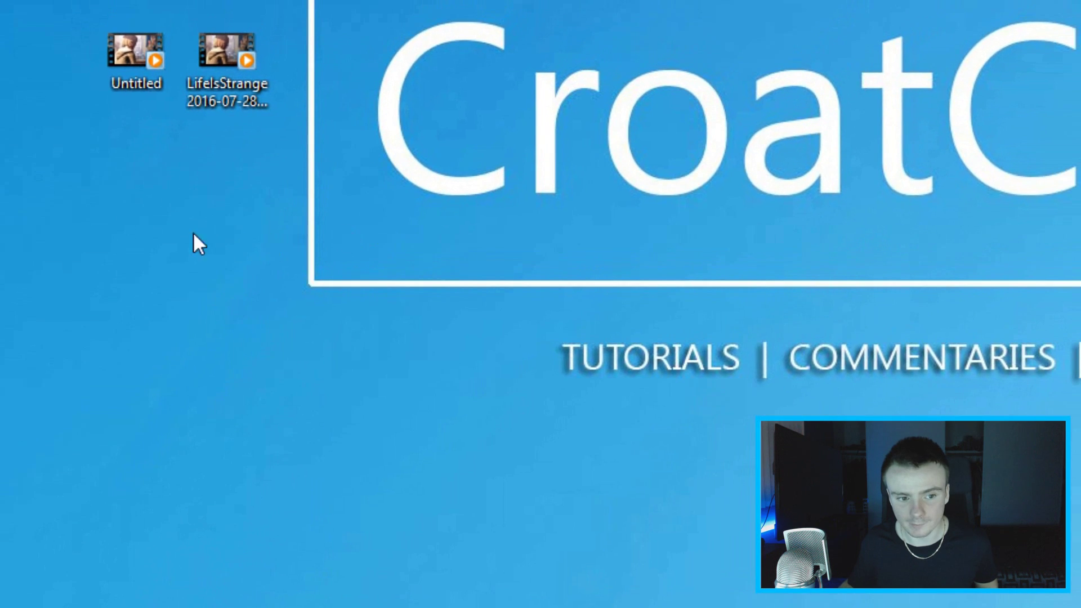
# Step: Check the Untitled video's properties size (31.4 MB), then close the dialog
pyautogui.rightClick(131, 74)
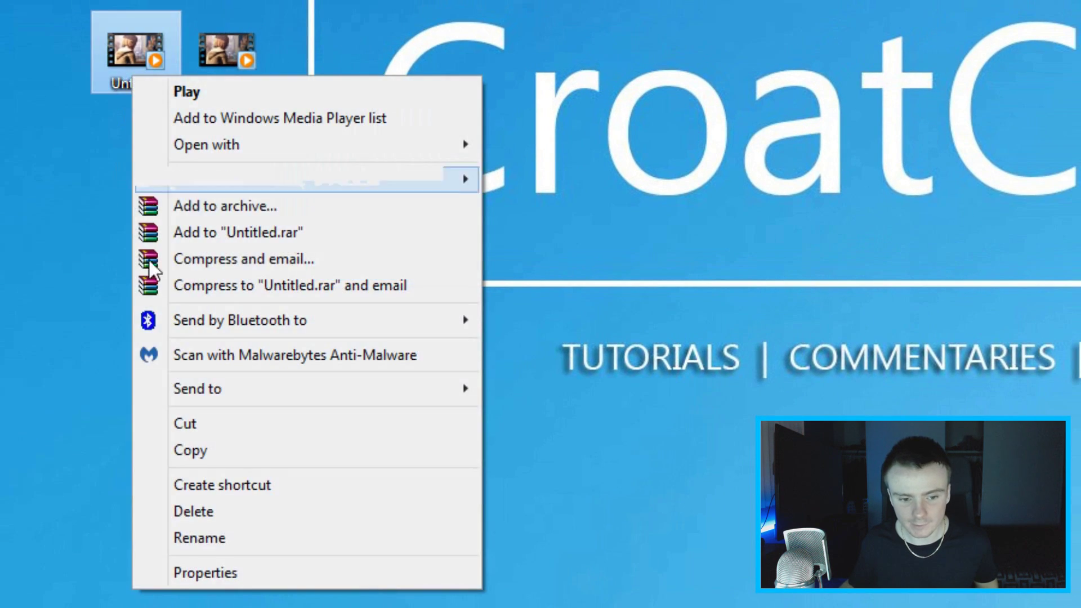
pyautogui.click(170, 571)
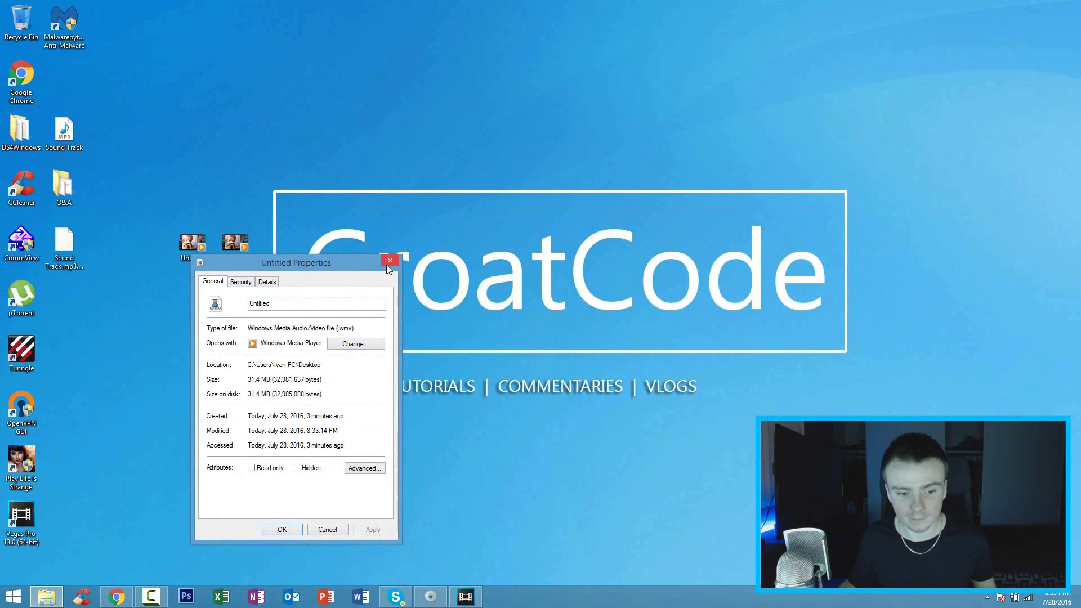
pyautogui.click(390, 260)
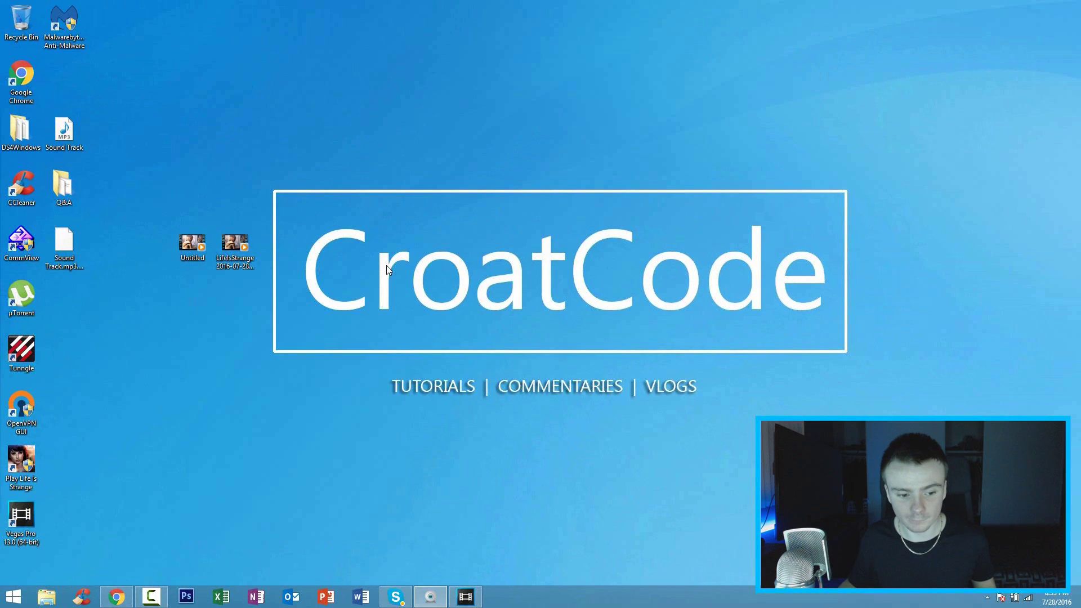
# Step: Upload Untitled from the Desktop to YouTube and title it 'Life is Strange'
pyautogui.click(129, 598)
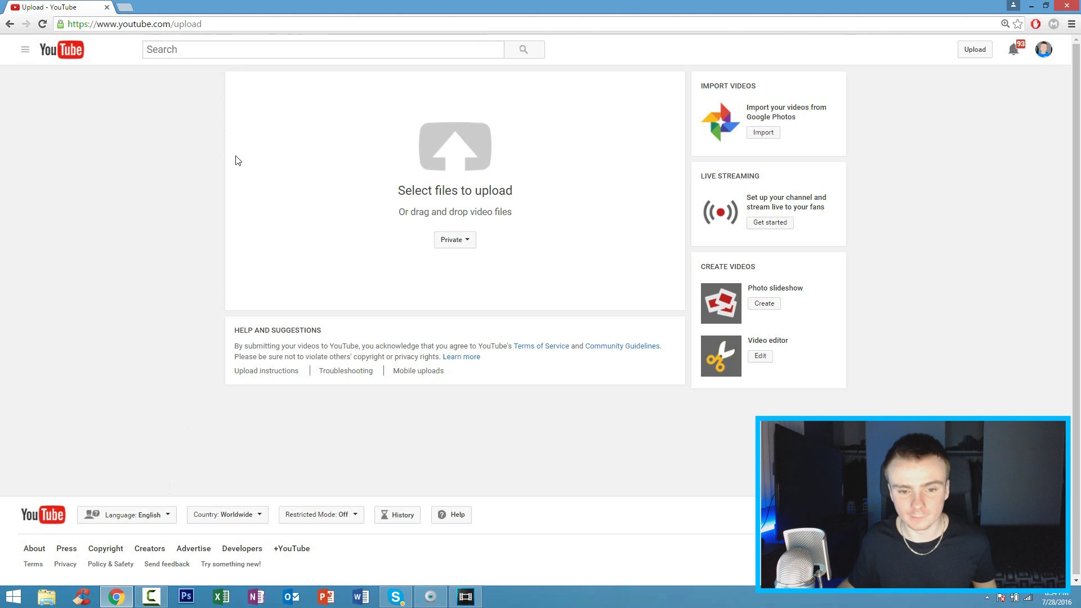
pyautogui.click(462, 164)
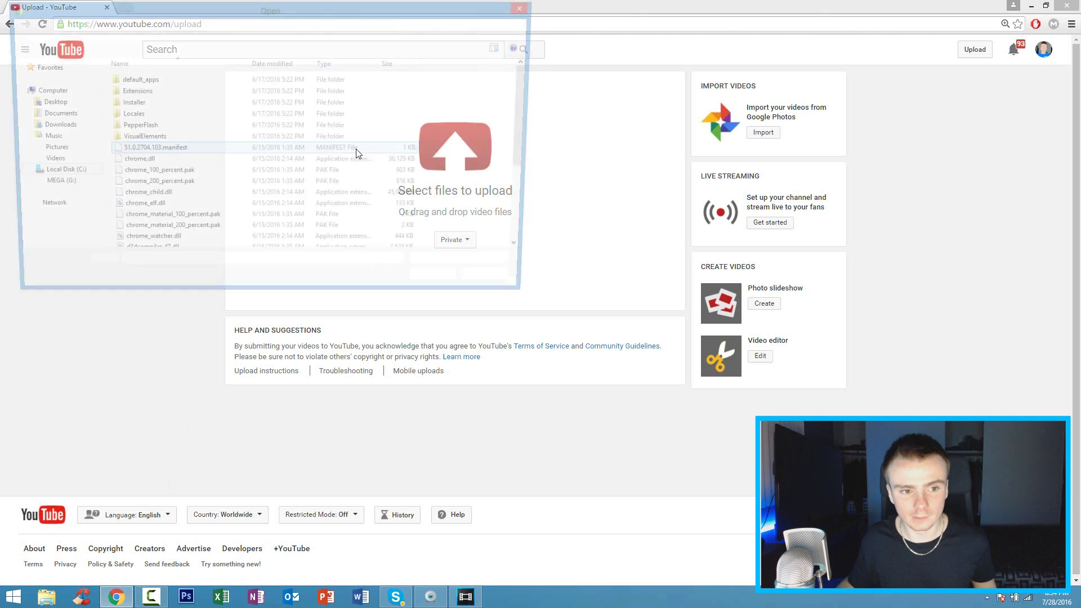
pyautogui.click(77, 102)
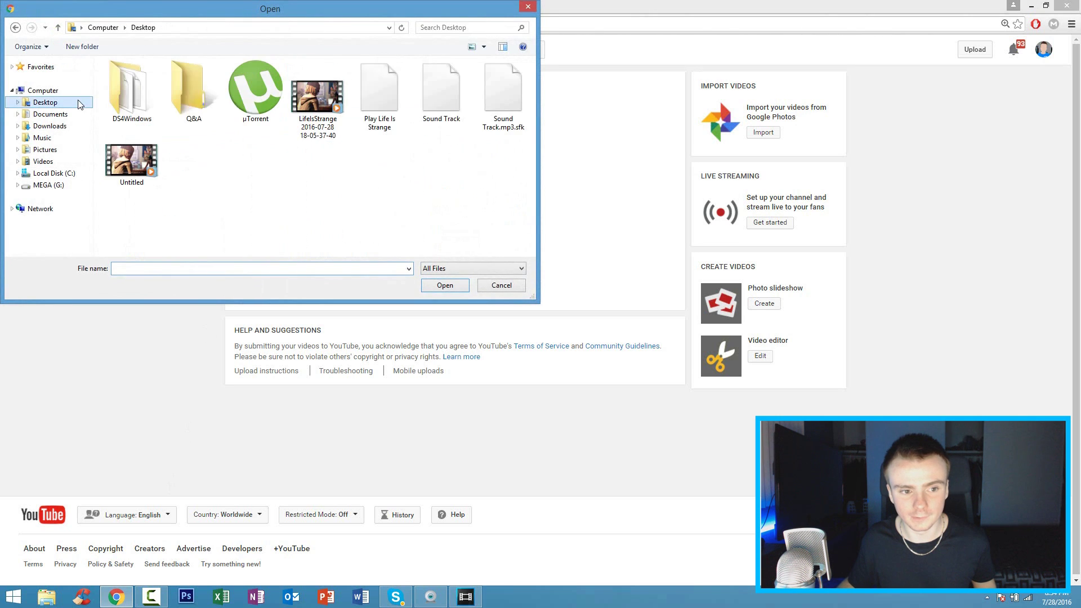
pyautogui.click(131, 162)
pyautogui.click(440, 285)
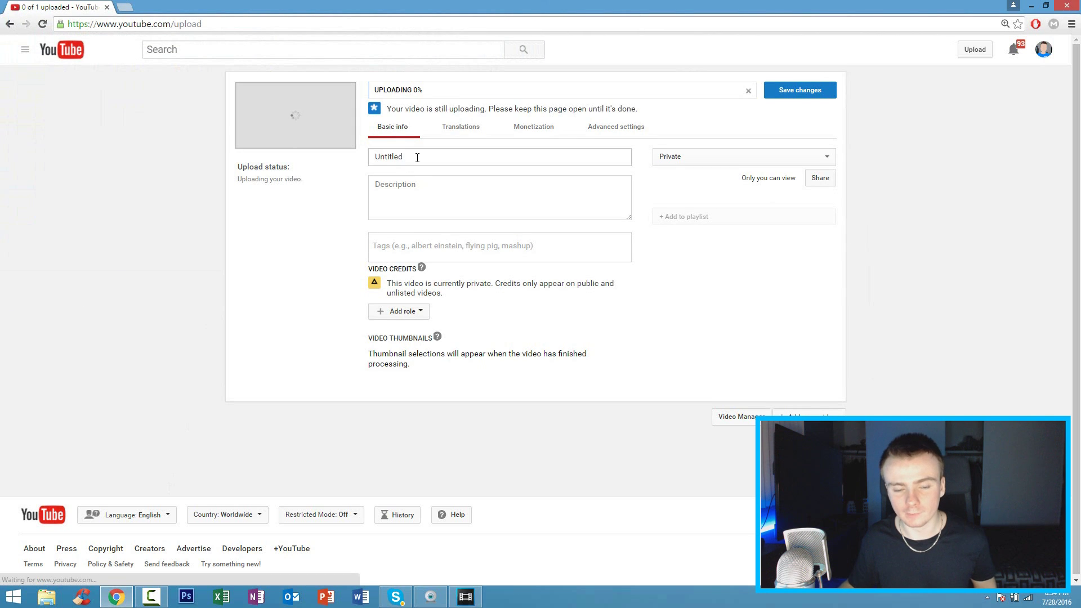
pyautogui.doubleClick(372, 157)
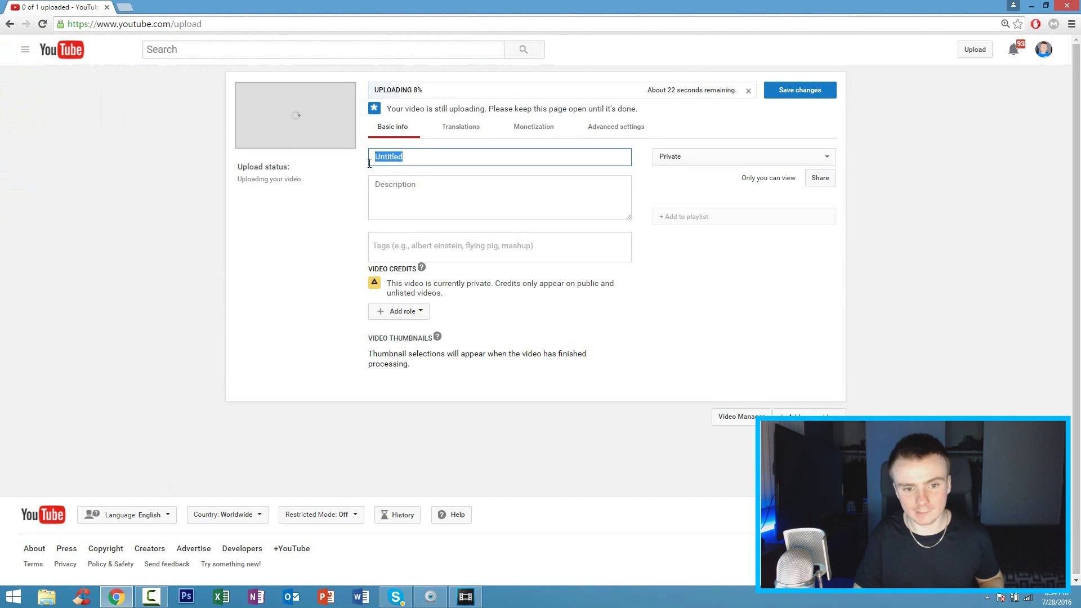
pyautogui.write('Life is Stran')
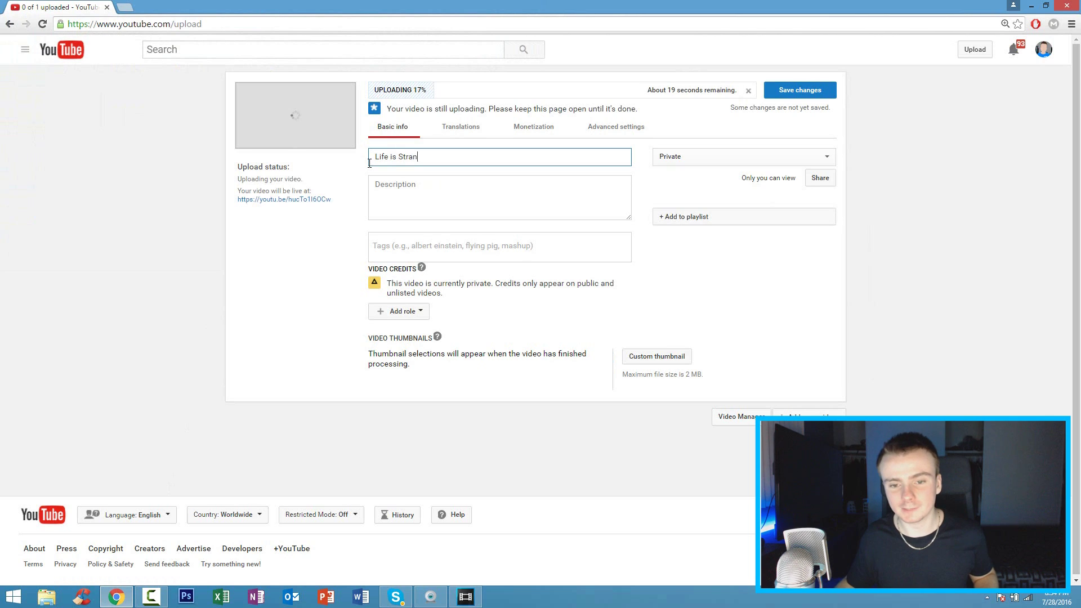
pyautogui.write('ge')
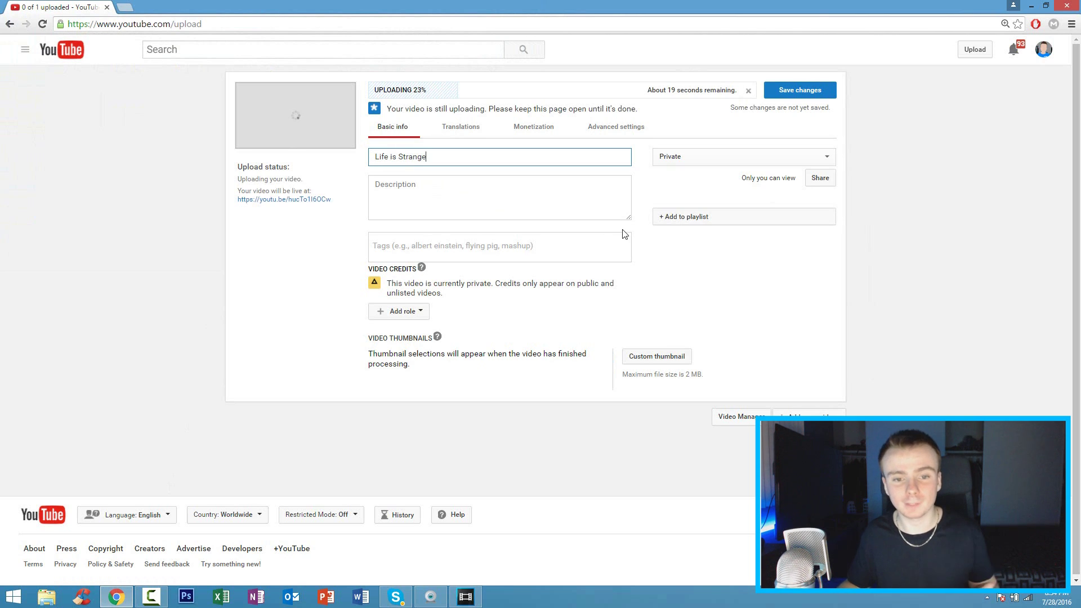